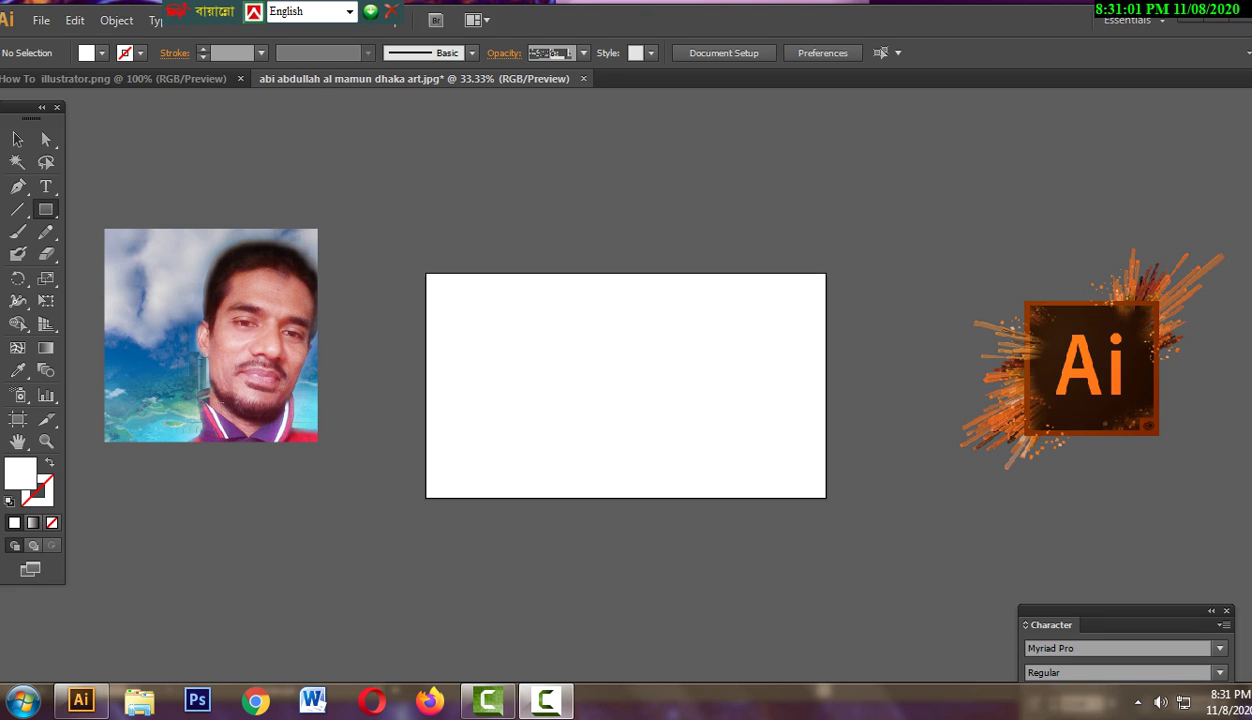
# - Set the fill colour to pure red (FF0000) for the next shapes
pyautogui.click(101, 53)
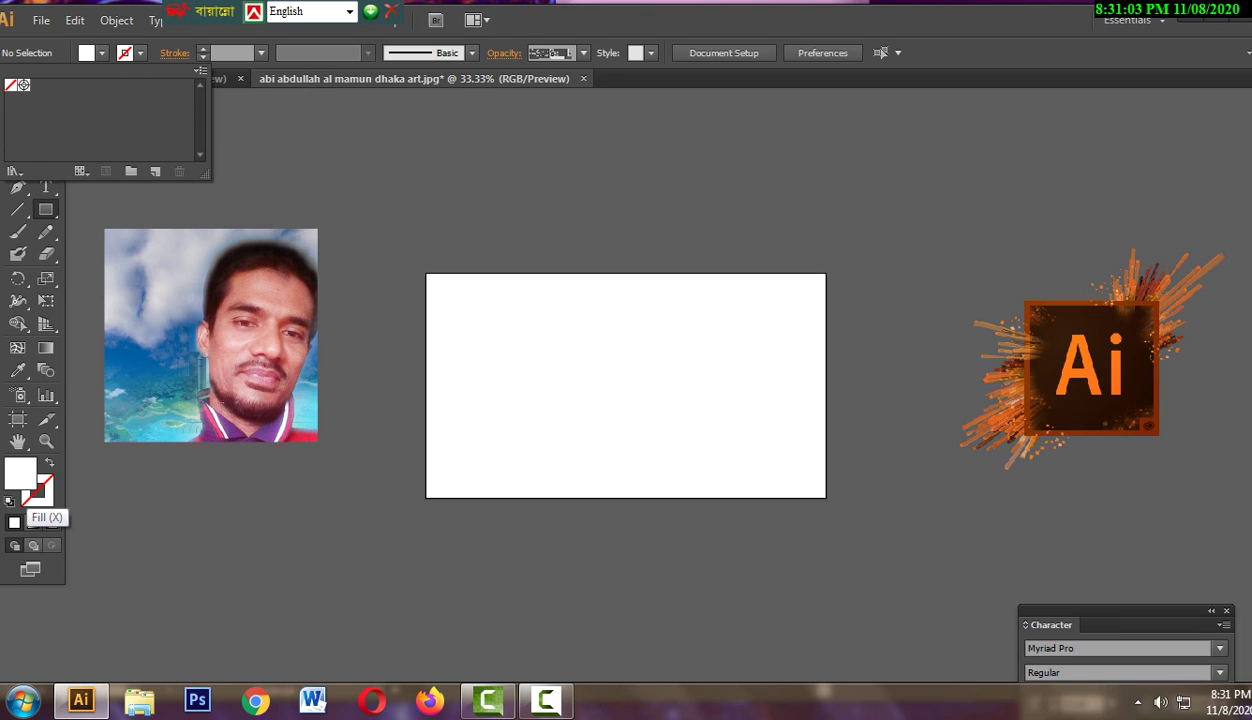
pyautogui.doubleClick(22, 472)
pyautogui.click(533, 290)
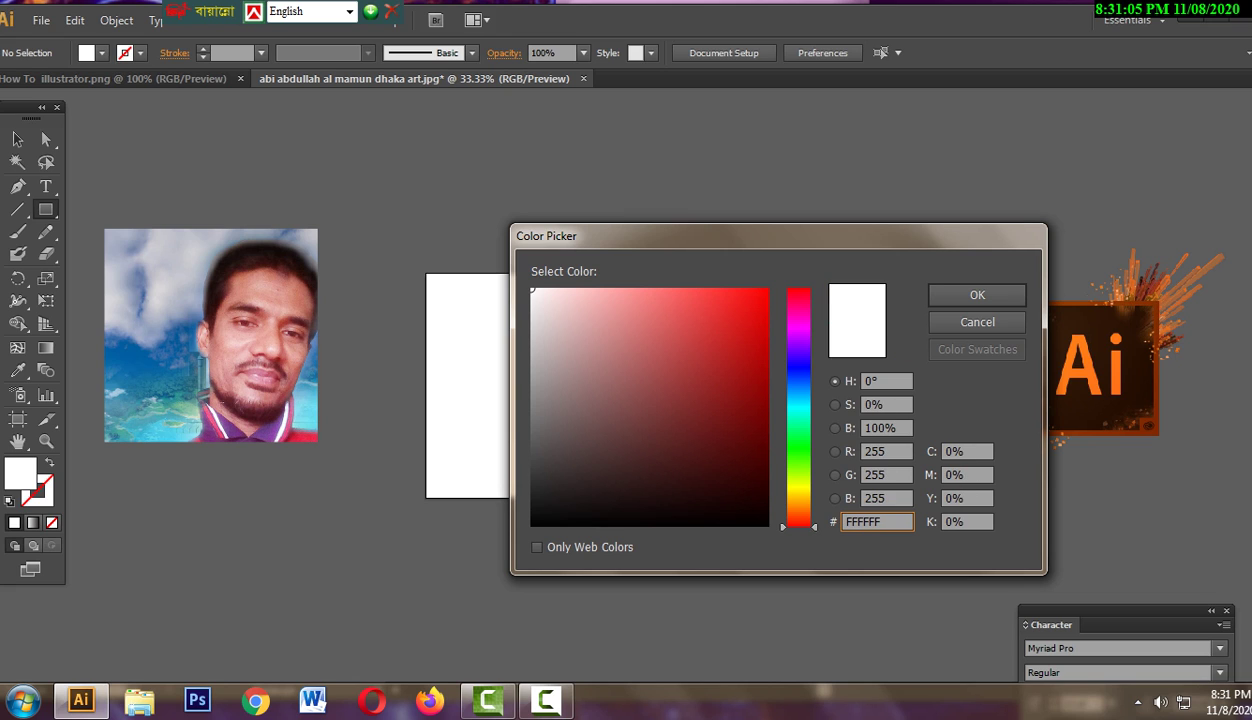
pyautogui.click(768, 290)
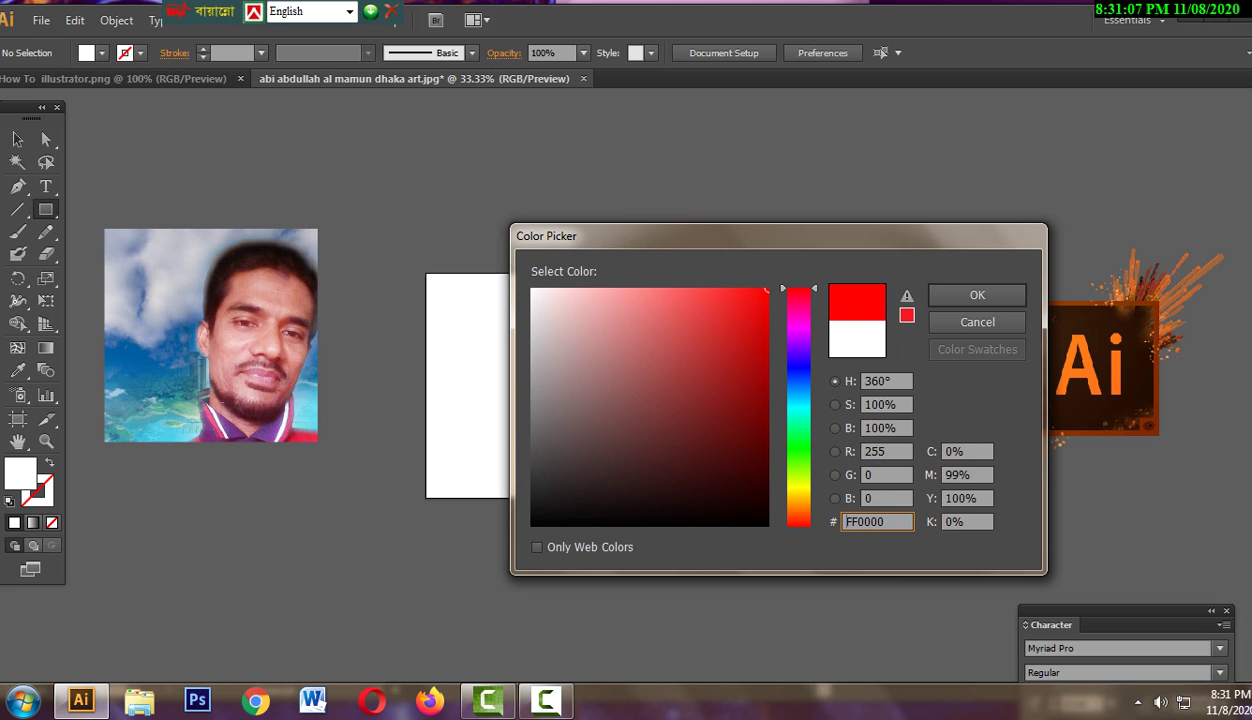
pyautogui.press('Return')
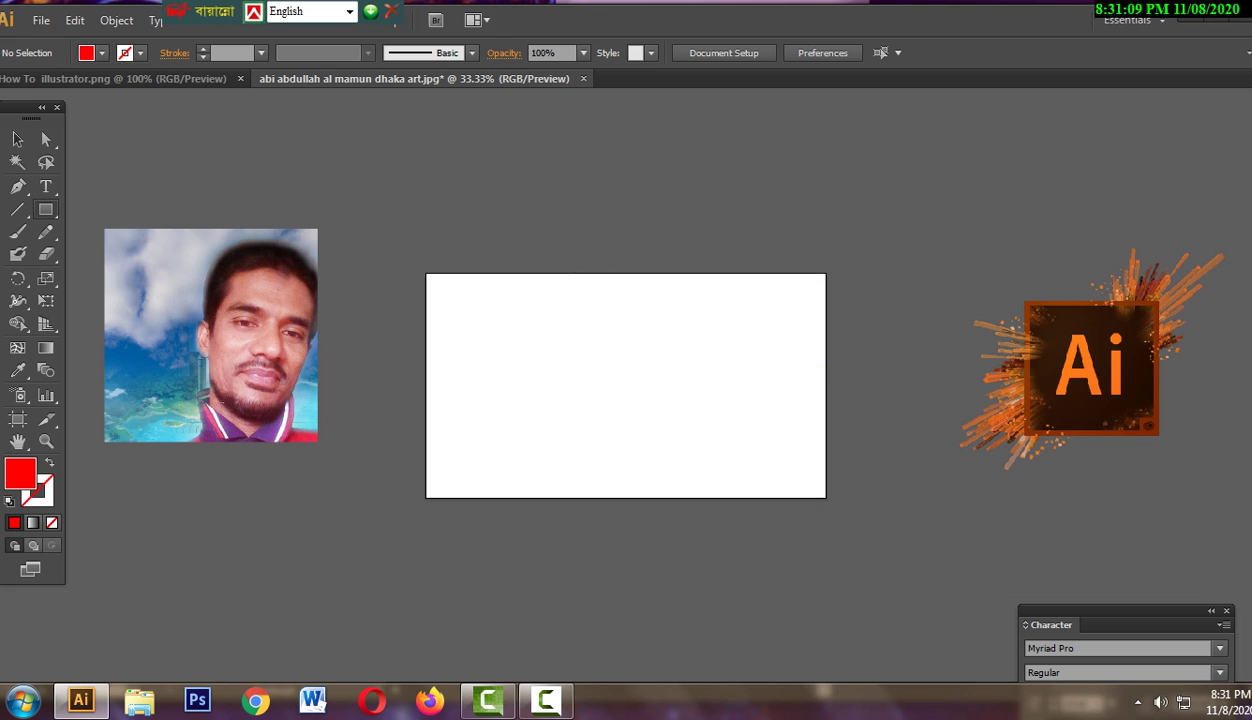
pyautogui.click(626, 385)
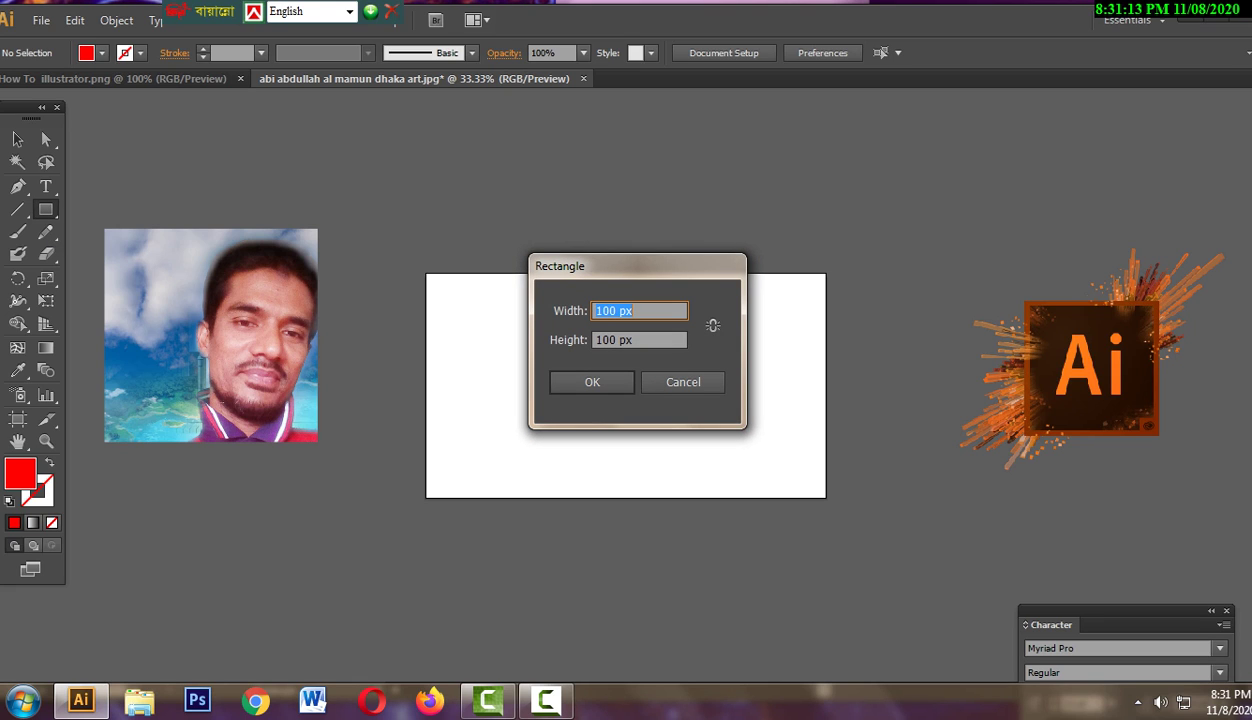
# - Draw a red rectangle about 366 × 282 px and move it off the artboard's lower left
pyautogui.click(683, 382)
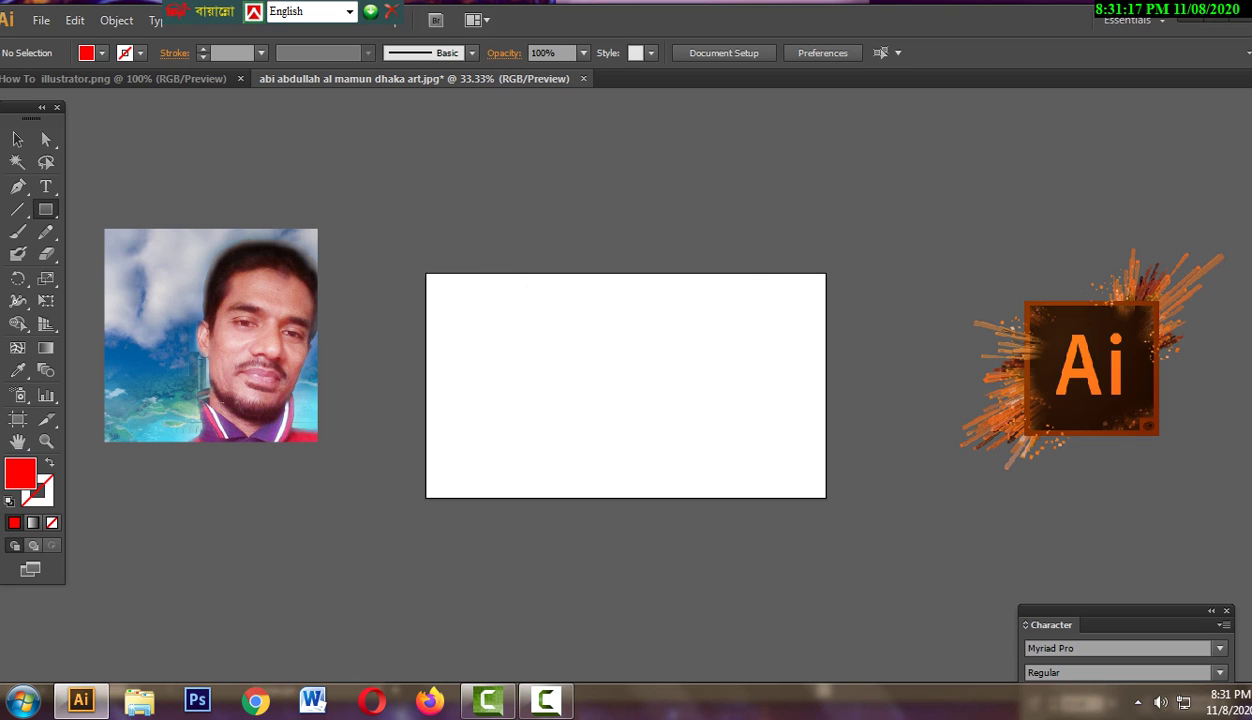
pyautogui.moveTo(472, 255); pyautogui.dragTo(588, 342)
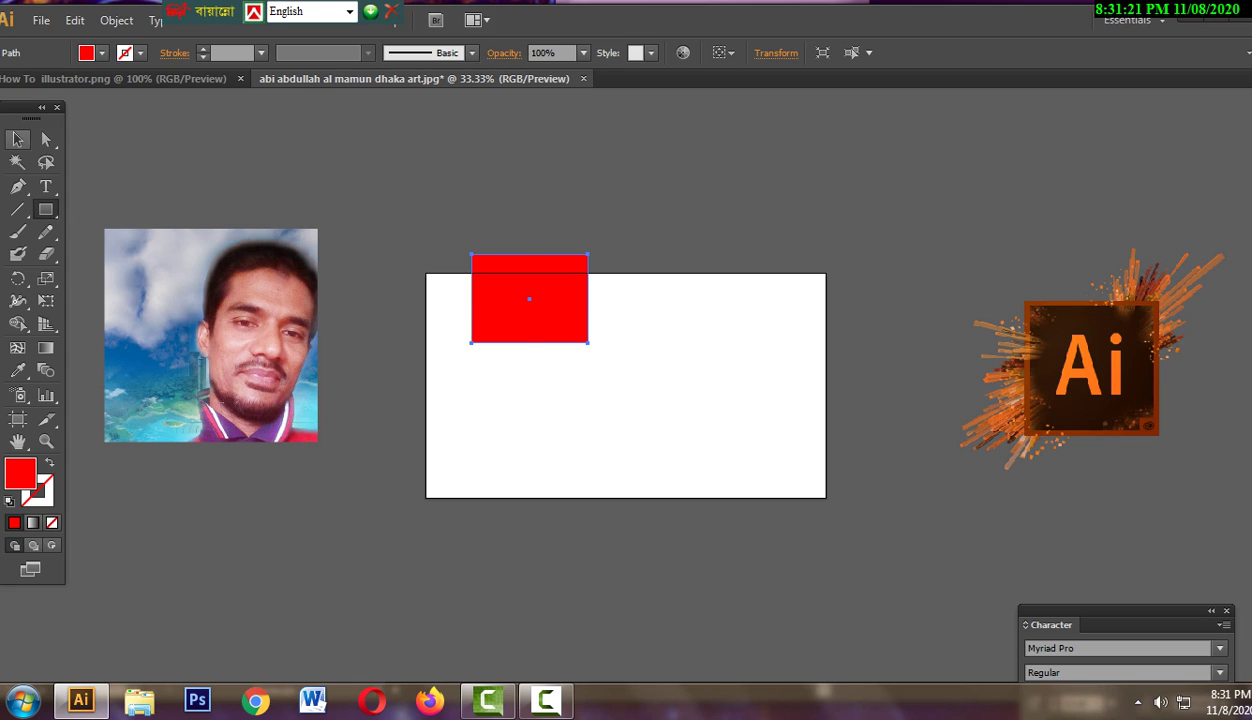
pyautogui.click(17, 139)
pyautogui.moveTo(529, 298)
pyautogui.mouseDown()
pyautogui.moveTo(459, 245)
pyautogui.moveTo(328, 546)
pyautogui.mouseUp()
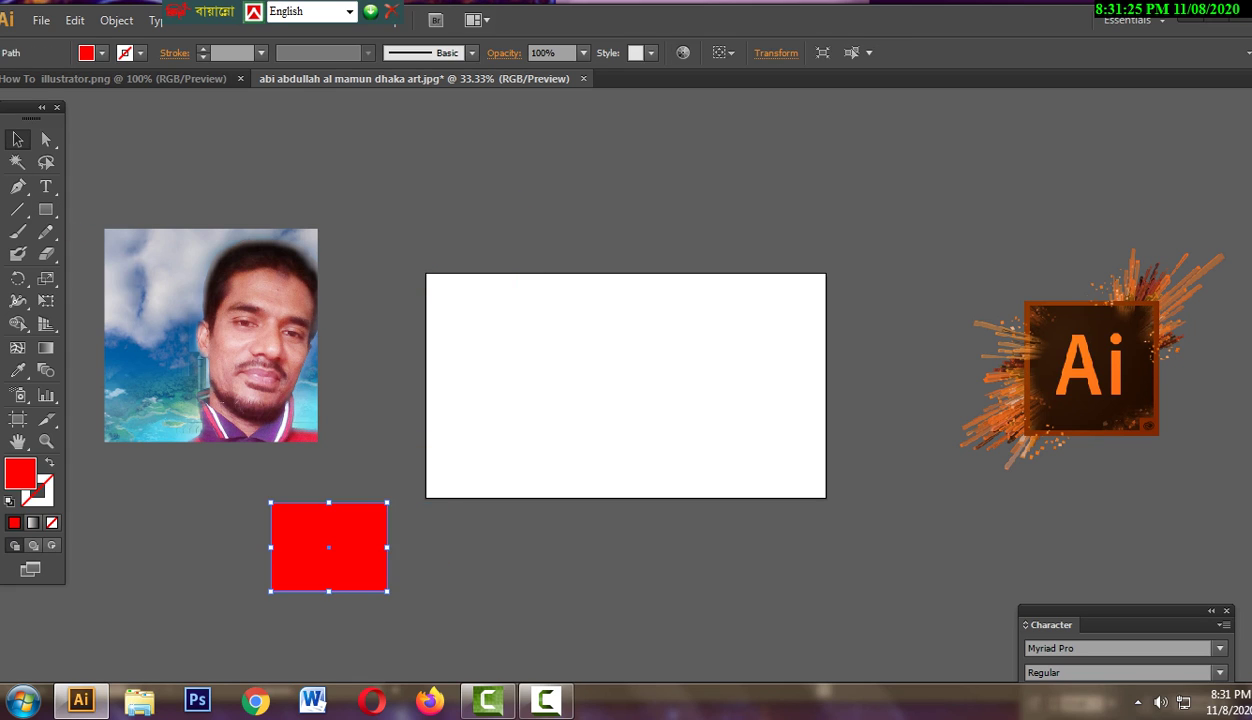
pyautogui.click(240, 480)
# - Draw a red rounded rectangle along the top of the artboard
pyautogui.click(45, 209)
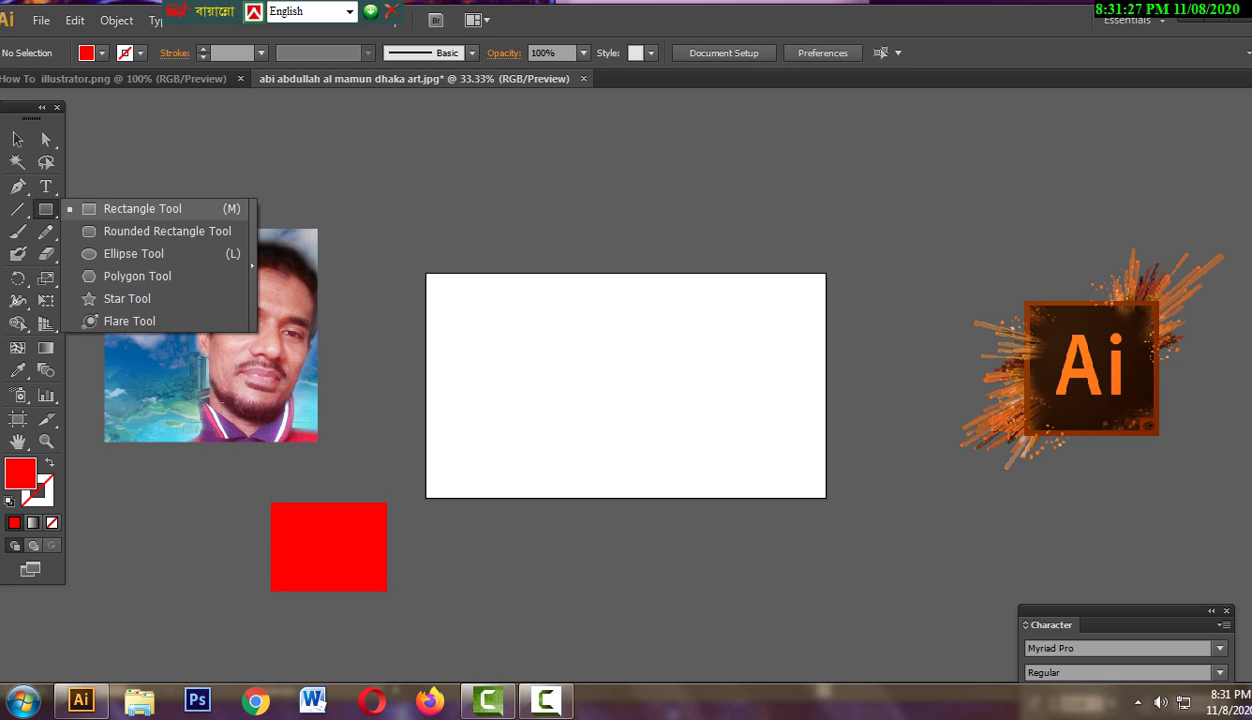
pyautogui.click(167, 231)
pyautogui.moveTo(506, 204); pyautogui.dragTo(706, 324)
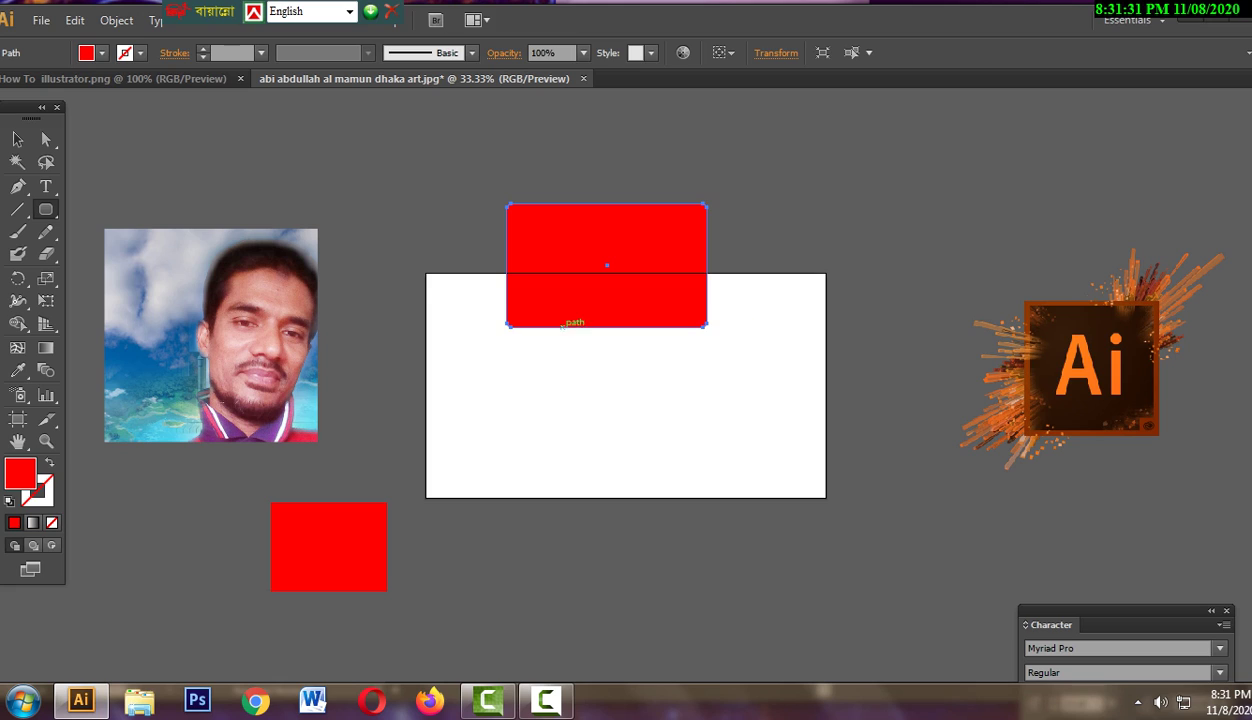
pyautogui.click(17, 139)
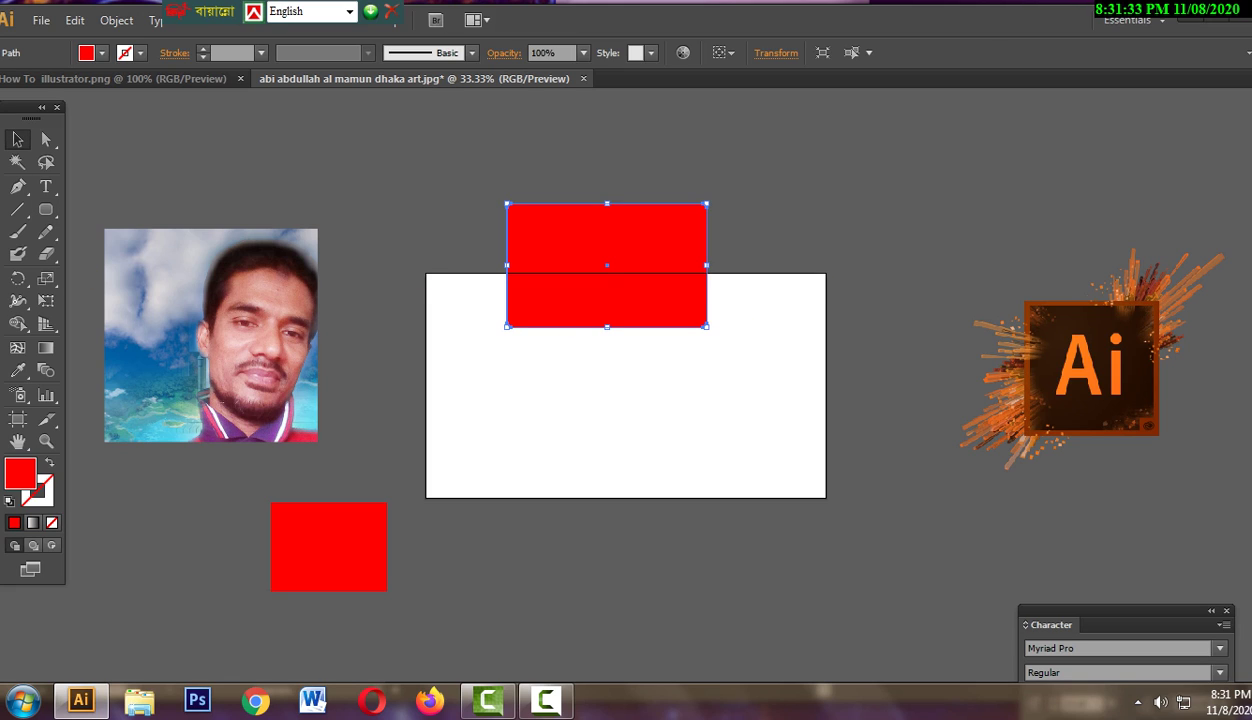
pyautogui.hotkey('ctrl', 'shift', 'a')
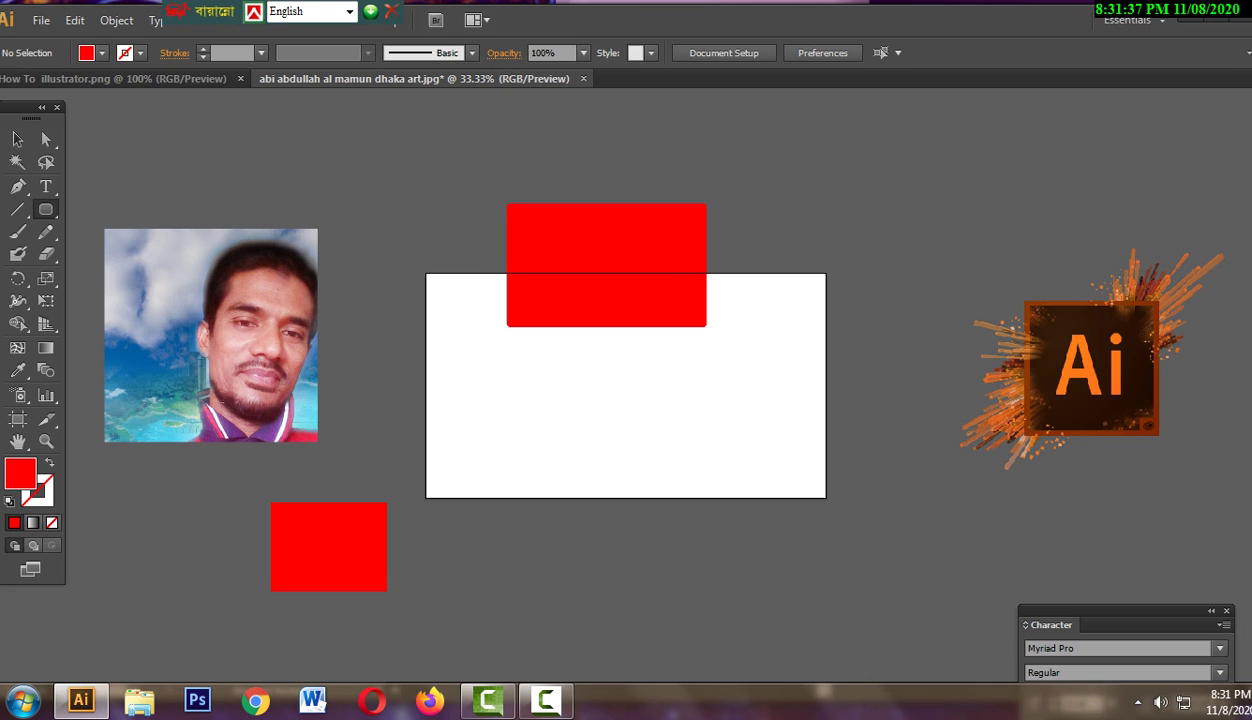
# - Create a 720 × 720 px red rounded square with a 50 px corner radius
pyautogui.click(600, 300)
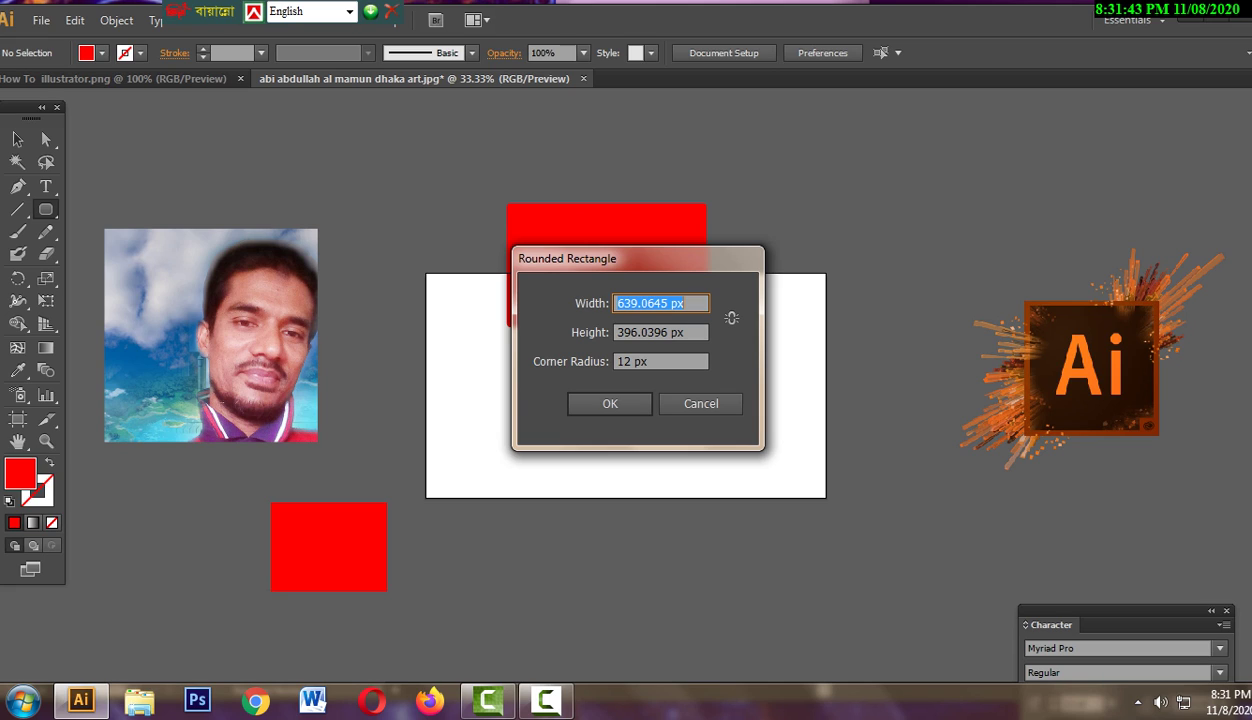
pyautogui.click(670, 303)
pyautogui.press('BackSpace')
pyautogui.press('BackSpace')
pyautogui.press('BackSpace')
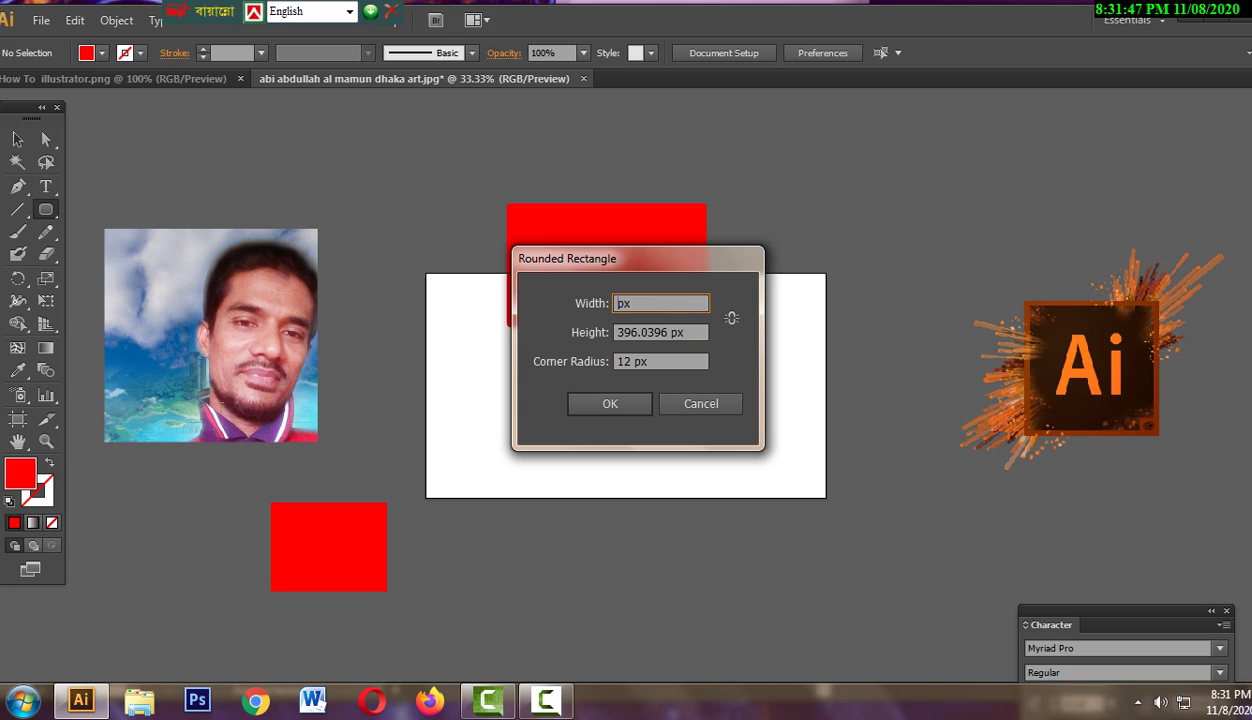
pyautogui.write('720')
pyautogui.click(668, 332)
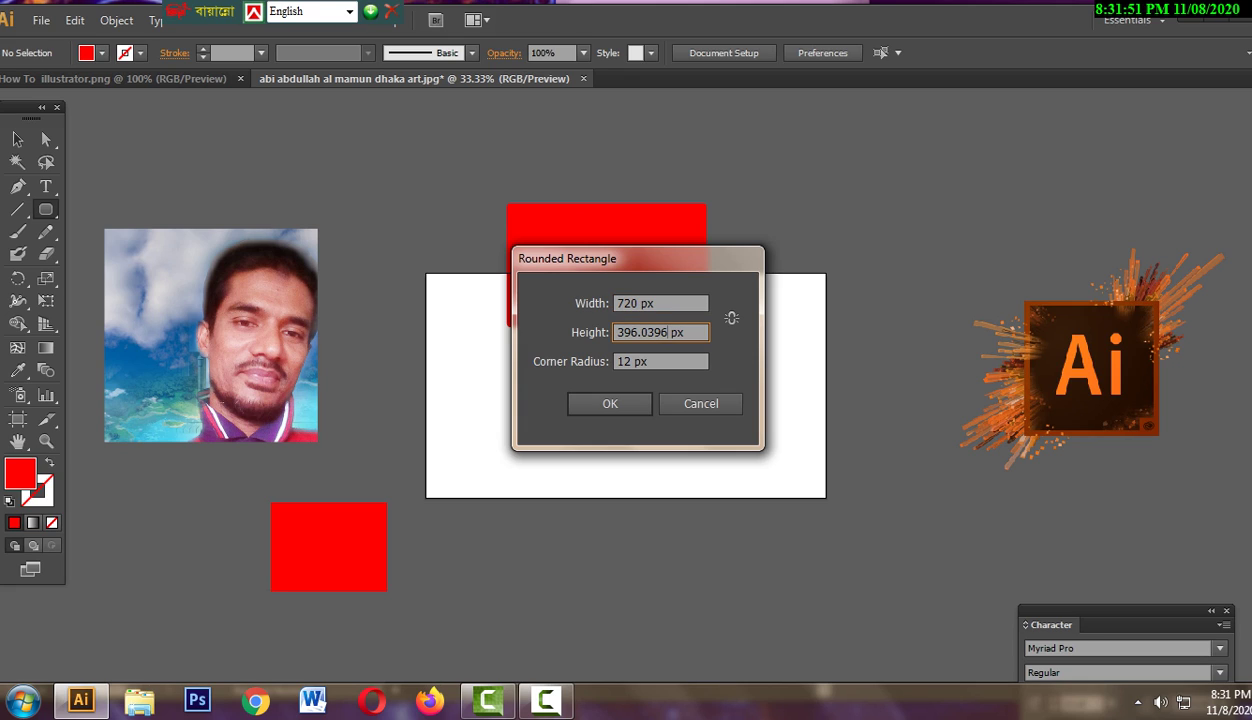
pyautogui.press('BackSpace')
pyautogui.press('BackSpace')
pyautogui.press('BackSpace')
pyautogui.write('0')
pyautogui.click(627, 361)
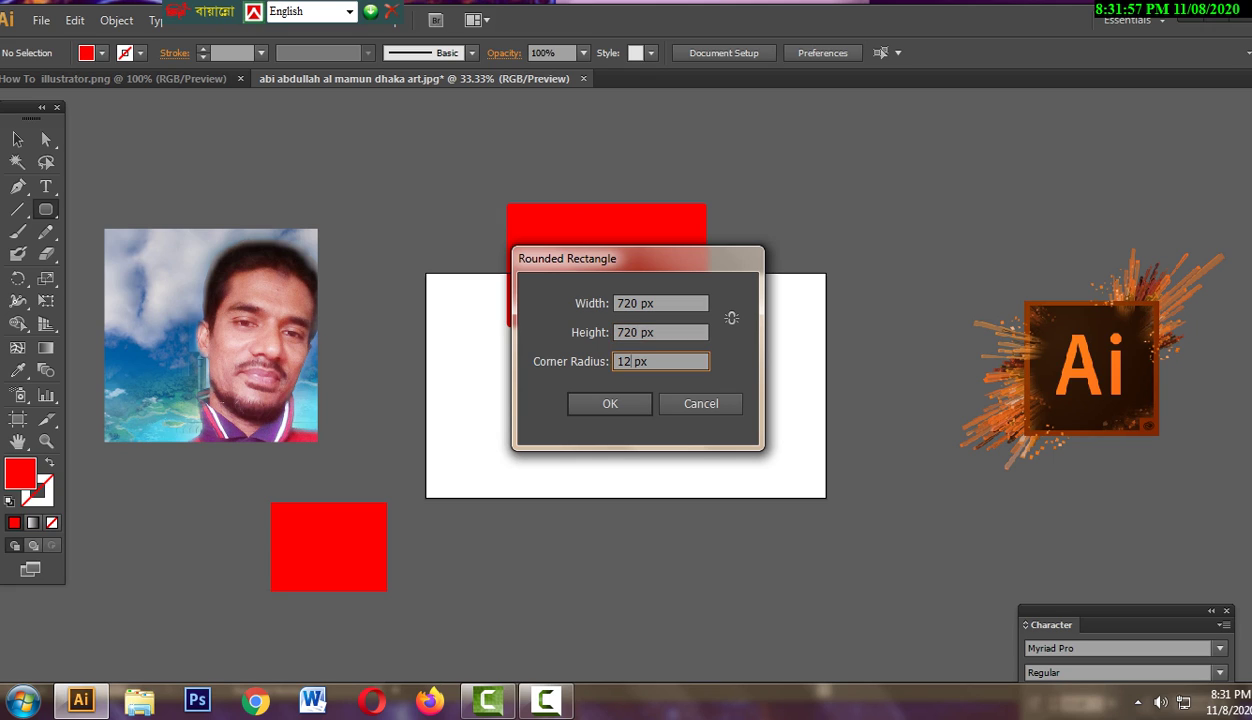
pyautogui.press('BackSpace')
pyautogui.press('BackSpace')
pyautogui.press('Return')
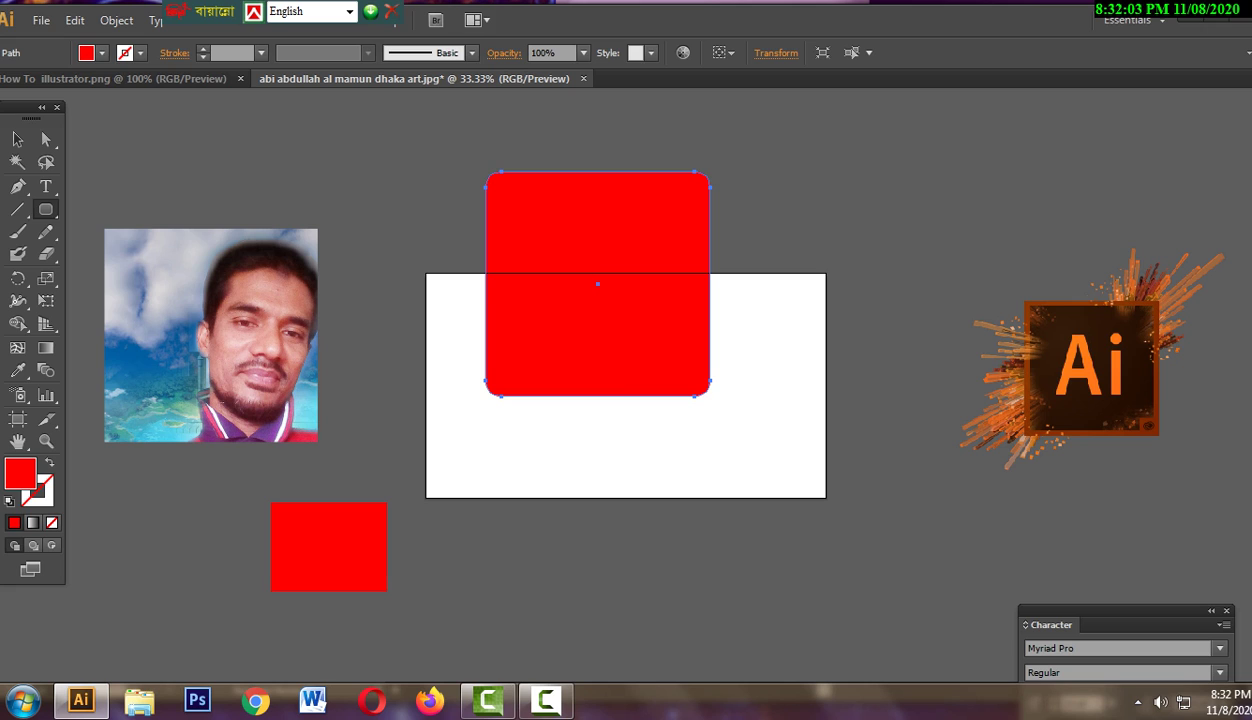
# - Move the rounded square down-right and enlarge it, nudging the top rectangle slightly
pyautogui.press('v')
pyautogui.moveTo(598, 284); pyautogui.dragTo(672, 448)
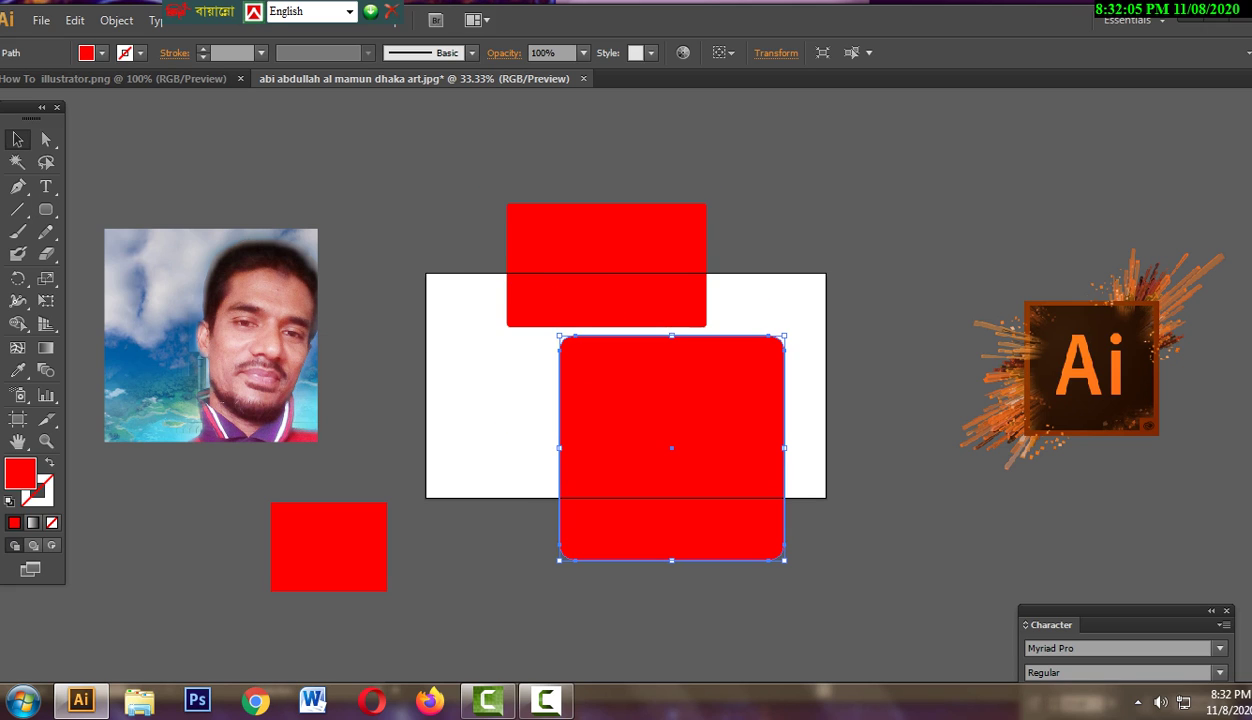
pyautogui.moveTo(650, 240); pyautogui.dragTo(627, 247)
pyautogui.click(770, 360)
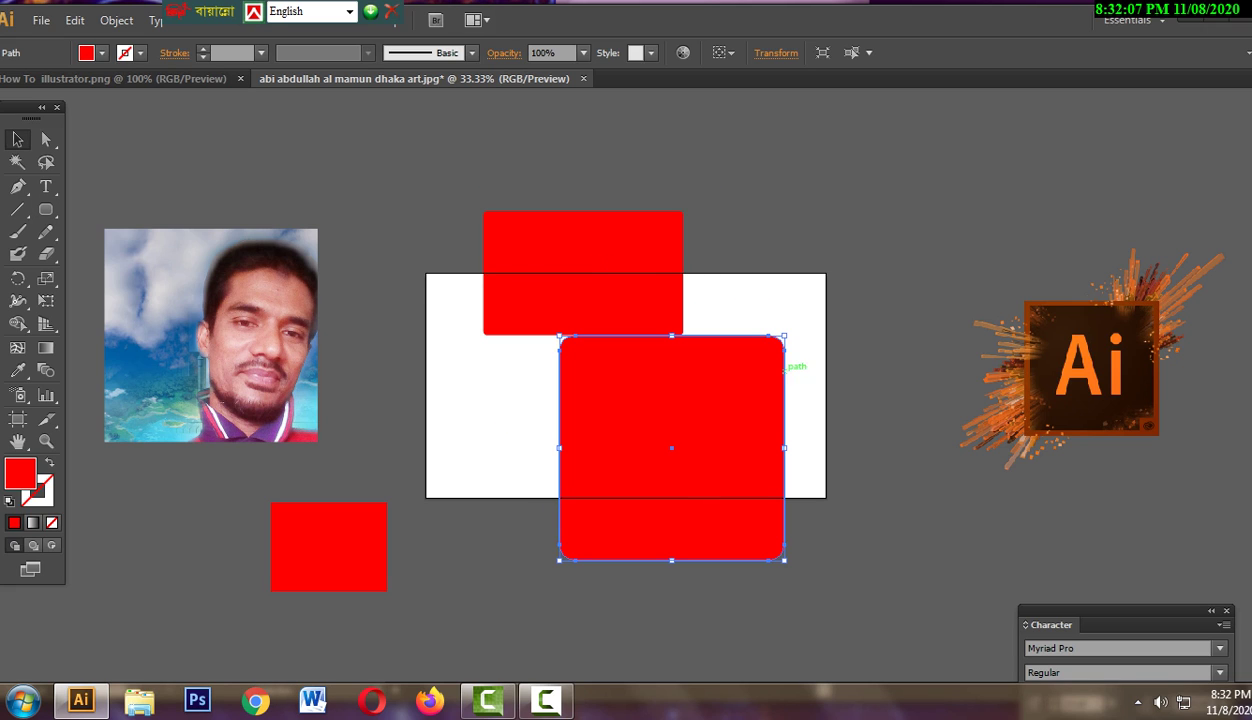
pyautogui.moveTo(784, 336); pyautogui.dragTo(826, 290)
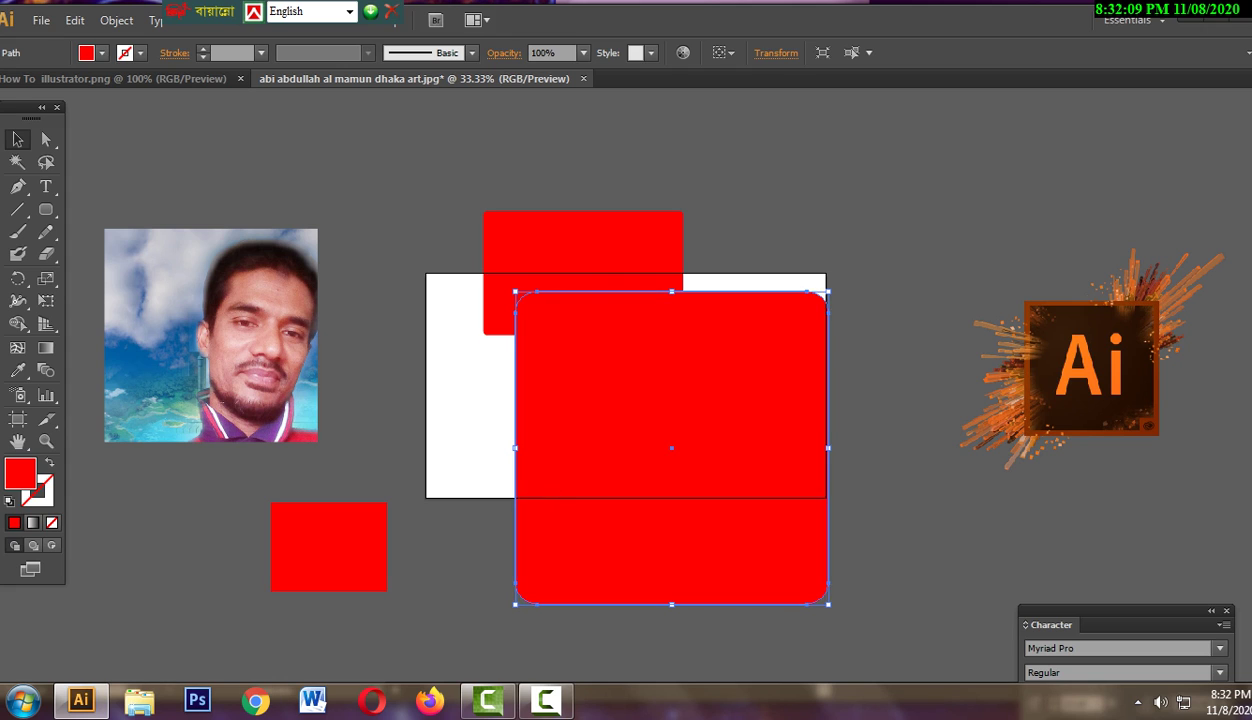
pyautogui.moveTo(700, 400); pyautogui.dragTo(823, 451)
# - Shift the large rounded square further right over the artboard's lower-right corner
pyautogui.click(1000, 560)
pyautogui.moveTo(724, 428); pyautogui.dragTo(785, 437)
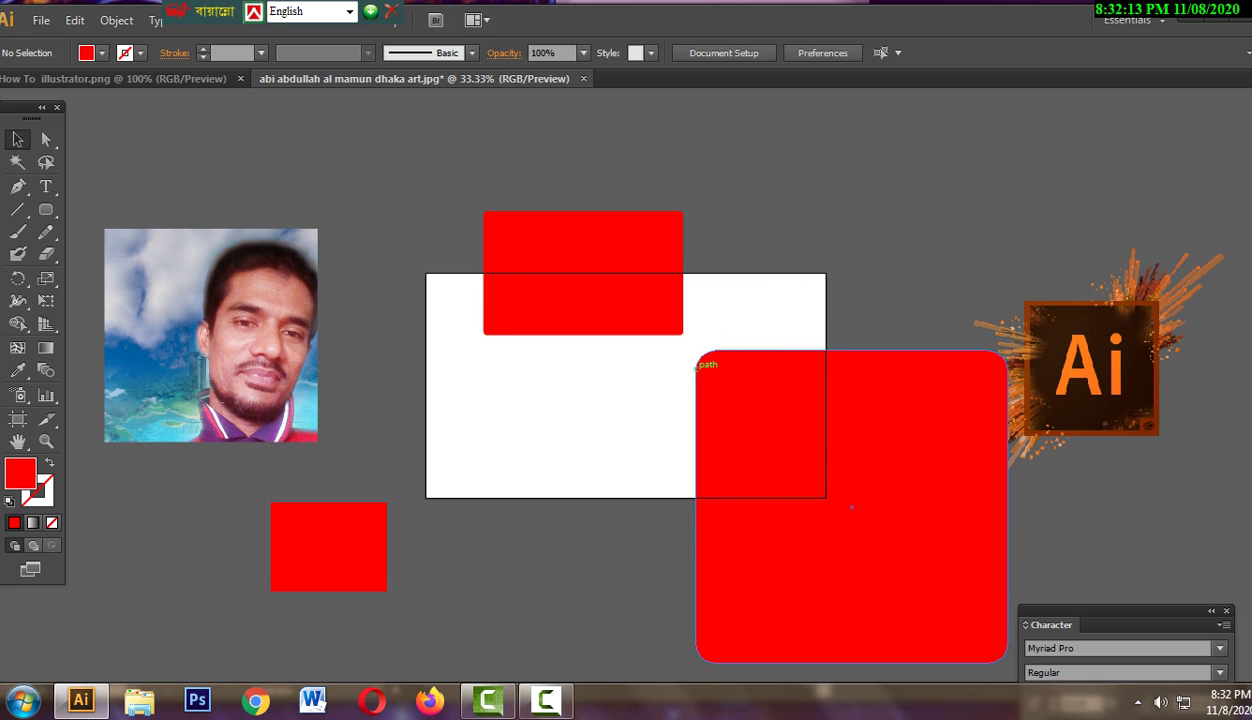
pyautogui.click(851, 507)
pyautogui.click(560, 590)
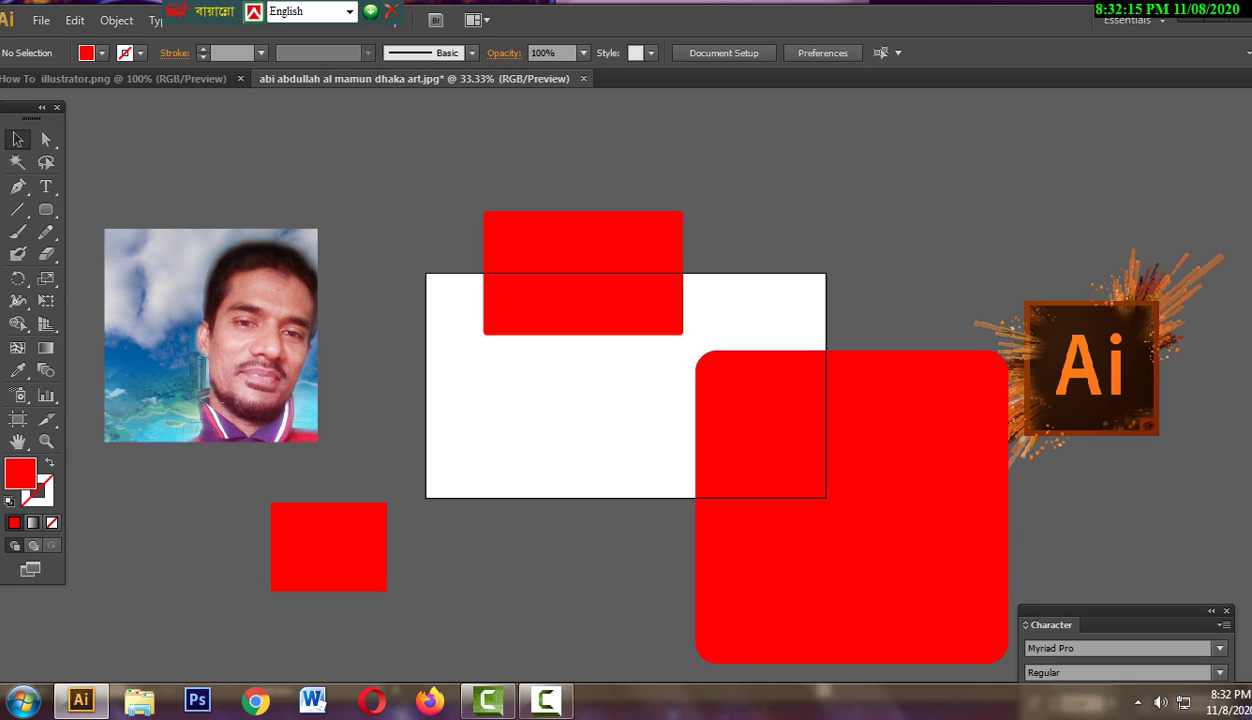
pyautogui.click(45, 209)
pyautogui.click(851, 507)
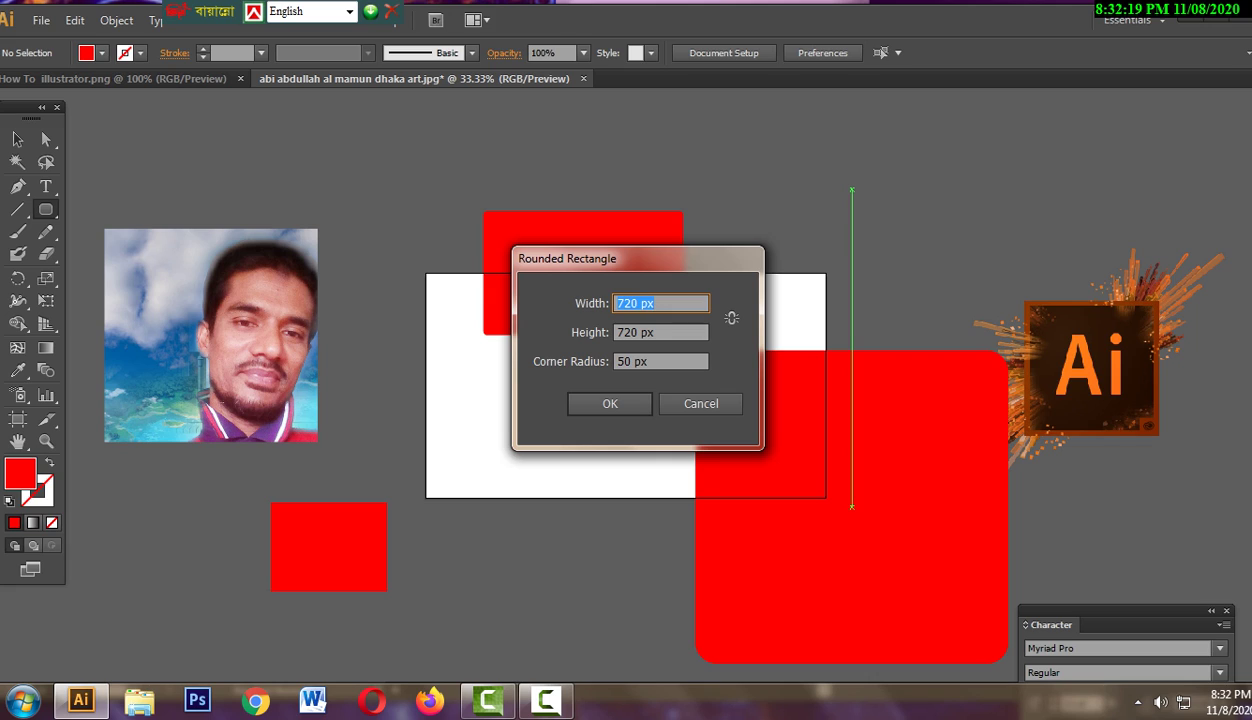
# - Create a 720 px rounded square with a 150 px corner radius
pyautogui.click(631, 361)
pyautogui.press('BackSpace')
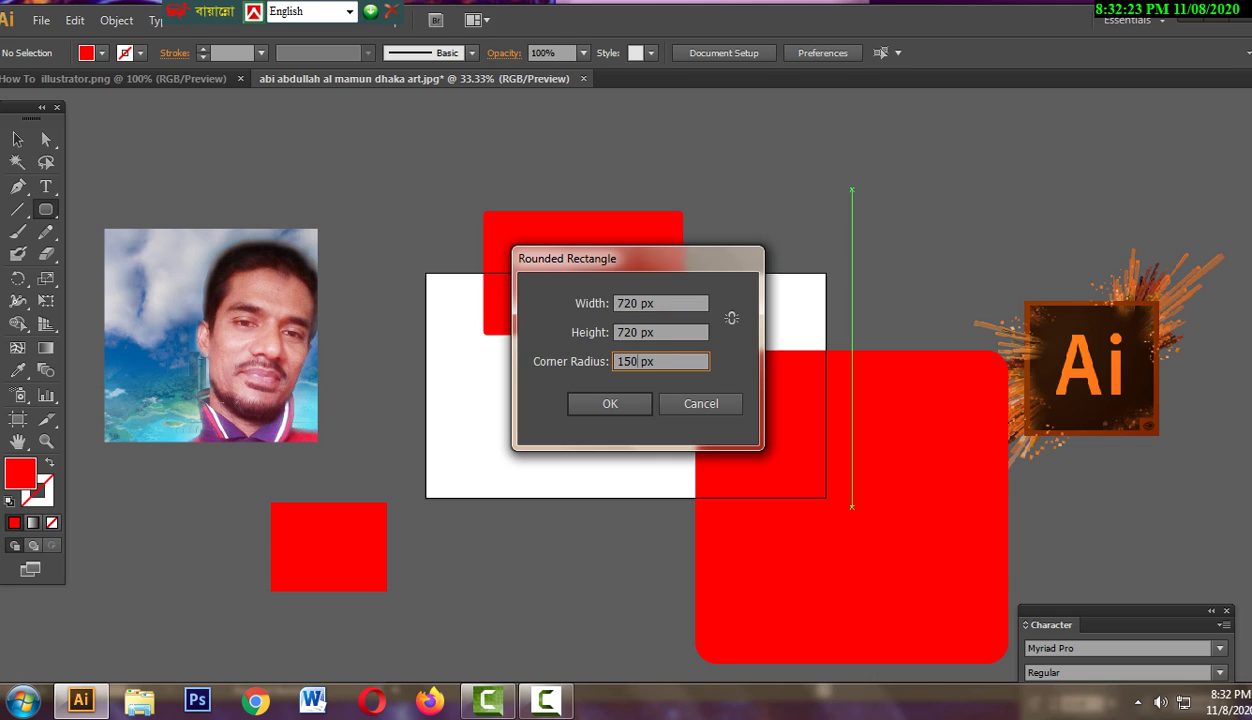
pyautogui.click(610, 403)
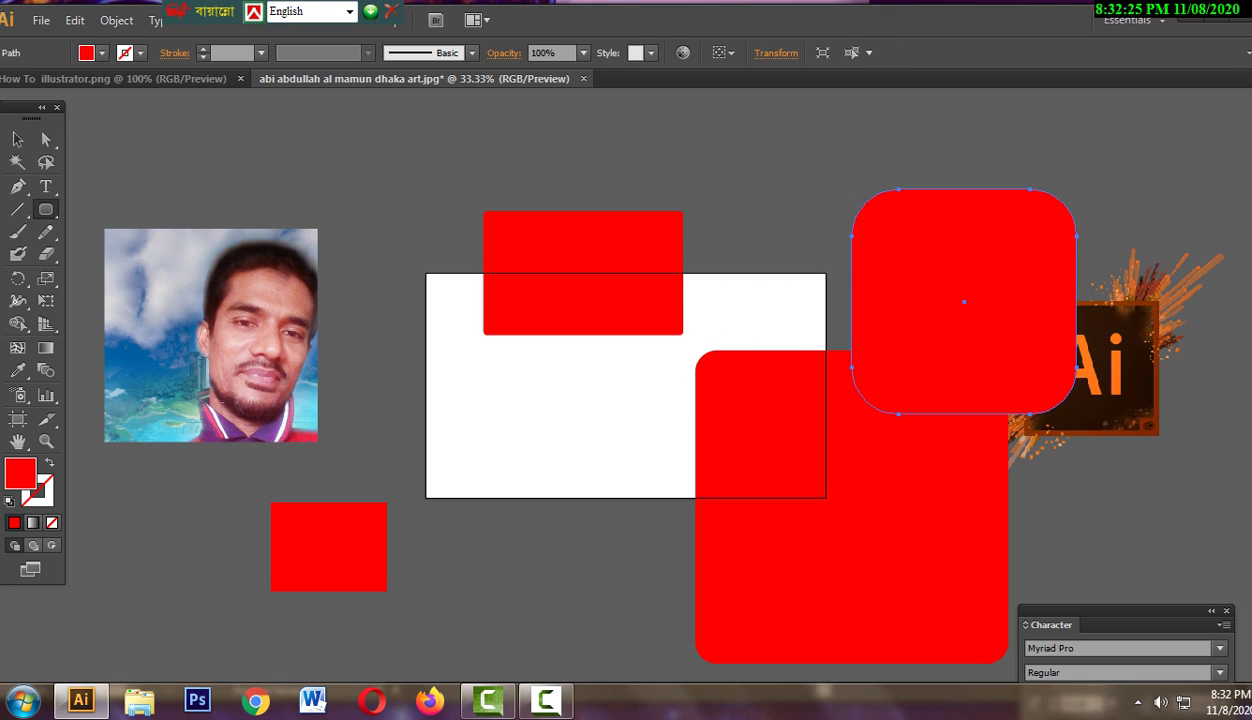
# - Rearrange the shapes and Ai logo: new square top-right, large square centred on the artboard
pyautogui.press('v')
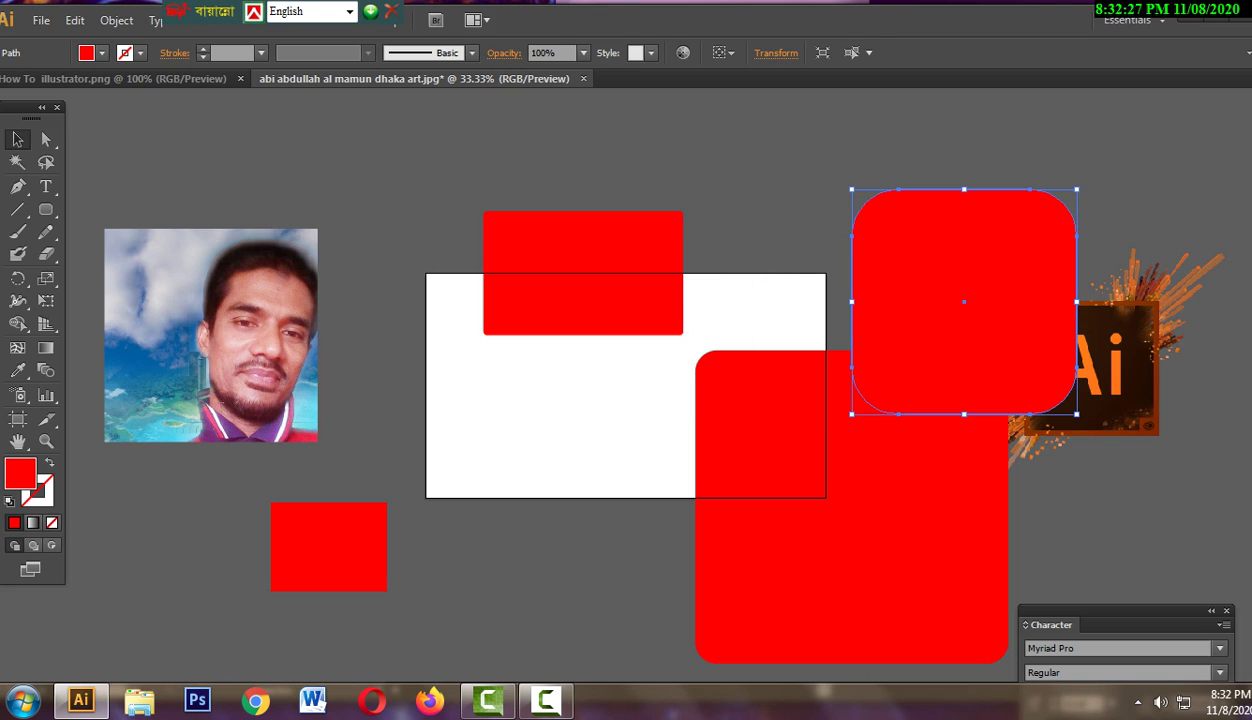
pyautogui.hotkey('ctrl', 'shift', 'a')
pyautogui.moveTo(963, 301); pyautogui.dragTo(884, 268)
pyautogui.moveTo(1089, 358); pyautogui.dragTo(1131, 497)
pyautogui.moveTo(884, 268); pyautogui.dragTo(899, 229)
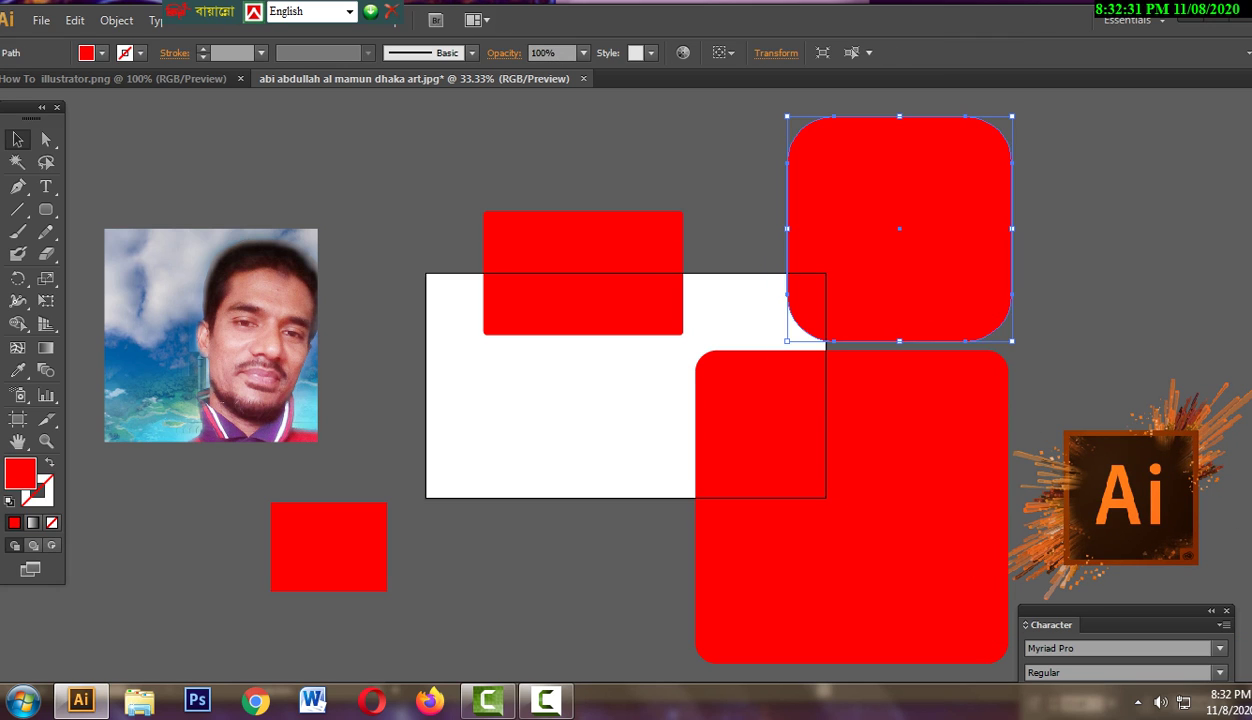
pyautogui.moveTo(646, 281)
pyautogui.mouseDown()
pyautogui.moveTo(665, 227)
pyautogui.moveTo(738, 197)
pyautogui.mouseUp()
pyautogui.moveTo(851, 507); pyautogui.dragTo(625, 435)
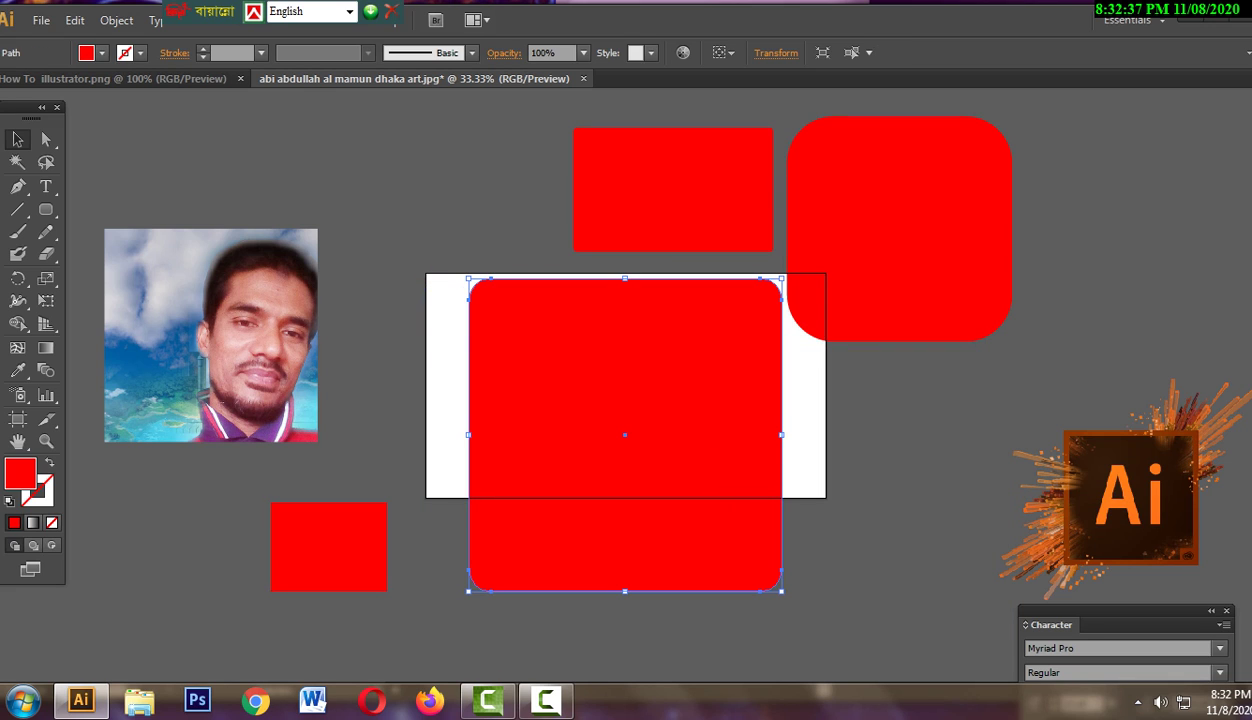
# - Fill the large rounded square with green 00842C, leaving the other shapes red
pyautogui.click(101, 52)
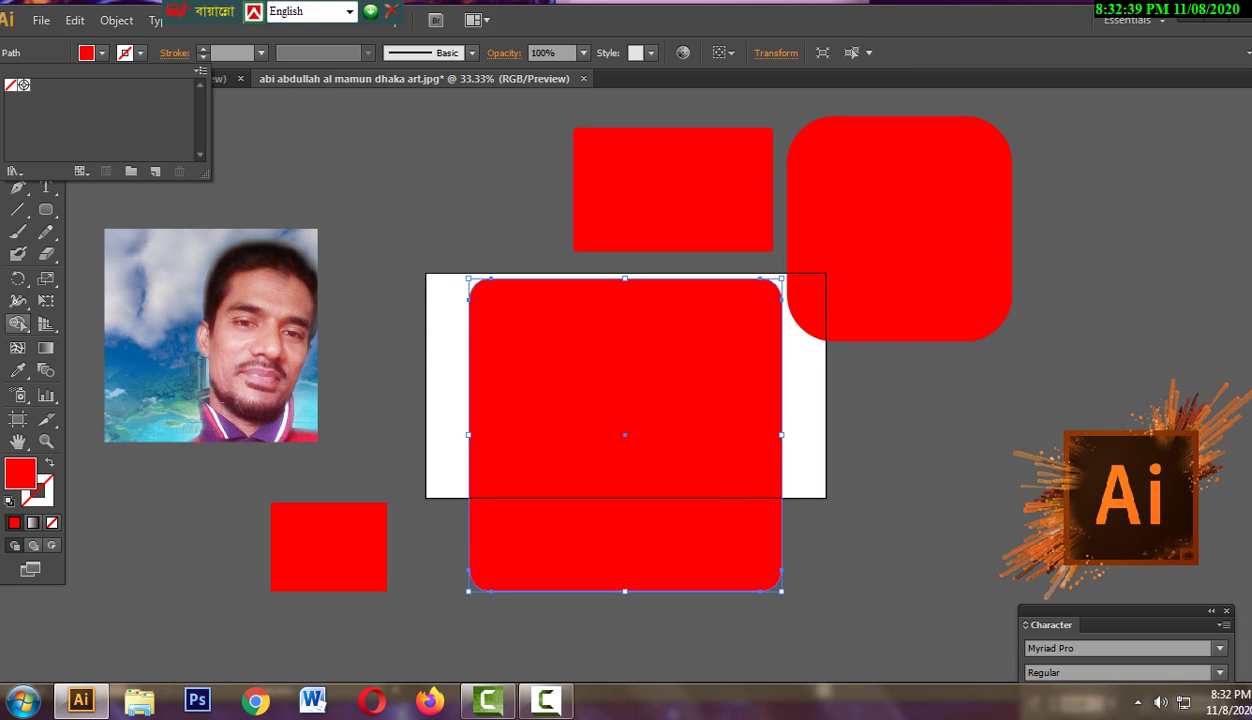
pyautogui.doubleClick(20, 472)
pyautogui.click(798, 476)
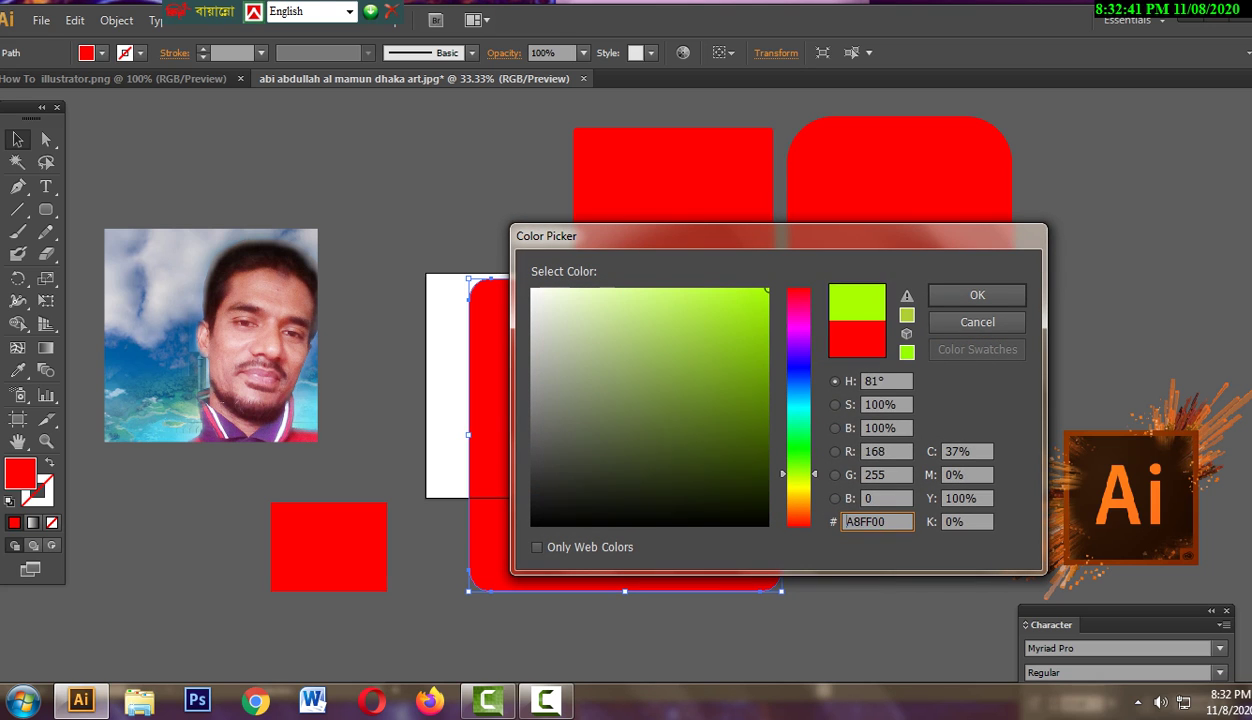
pyautogui.write('00842C')
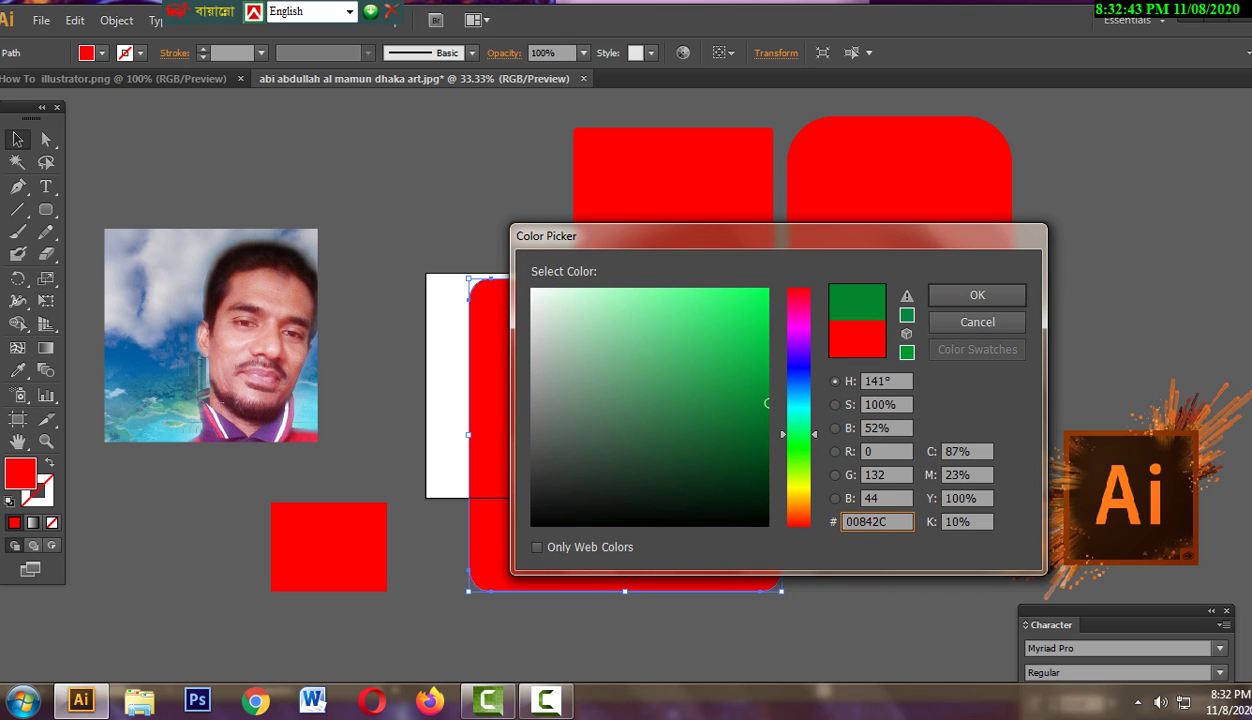
pyautogui.click(977, 295)
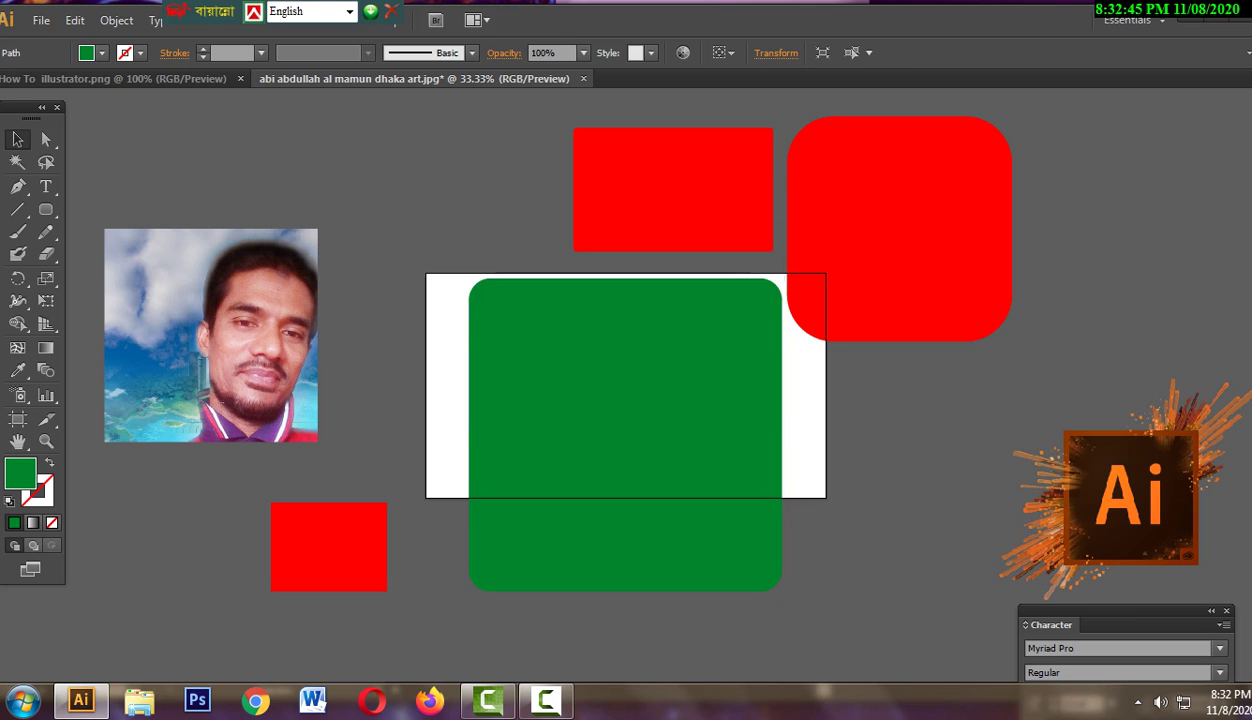
pyautogui.click(1050, 260)
pyautogui.click(899, 229)
pyautogui.click(672, 189)
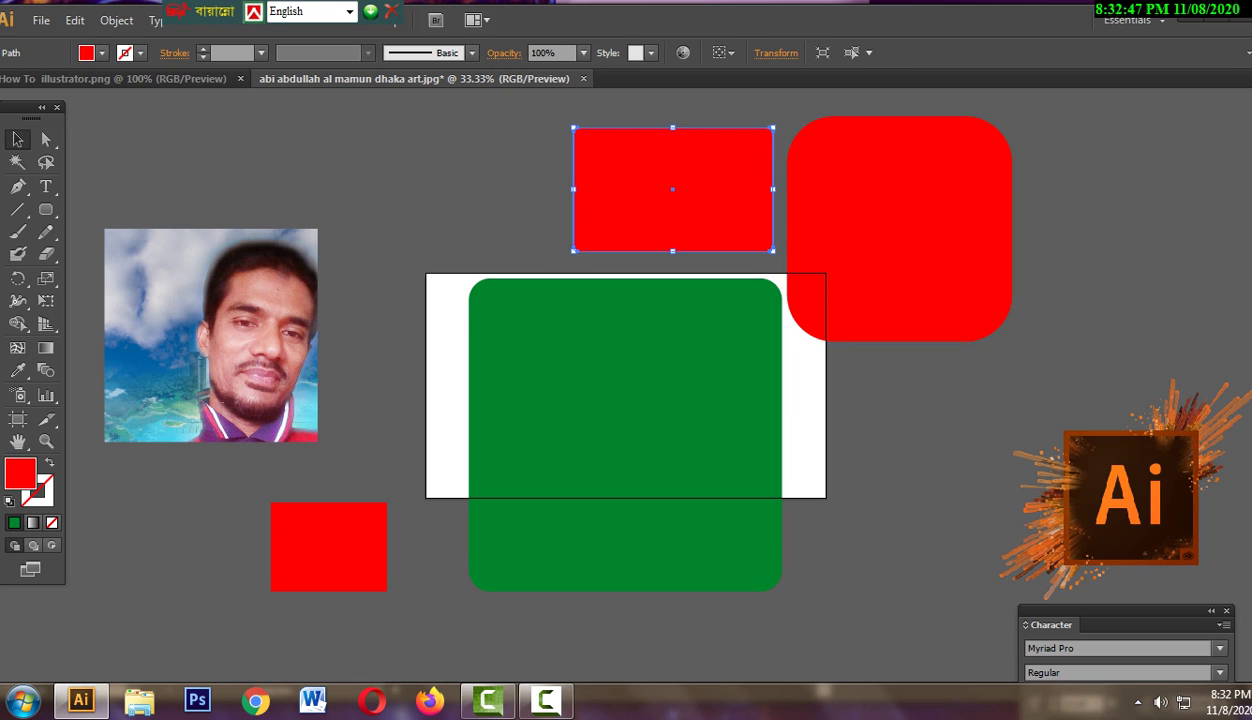
pyautogui.click(900, 420)
pyautogui.click(46, 209)
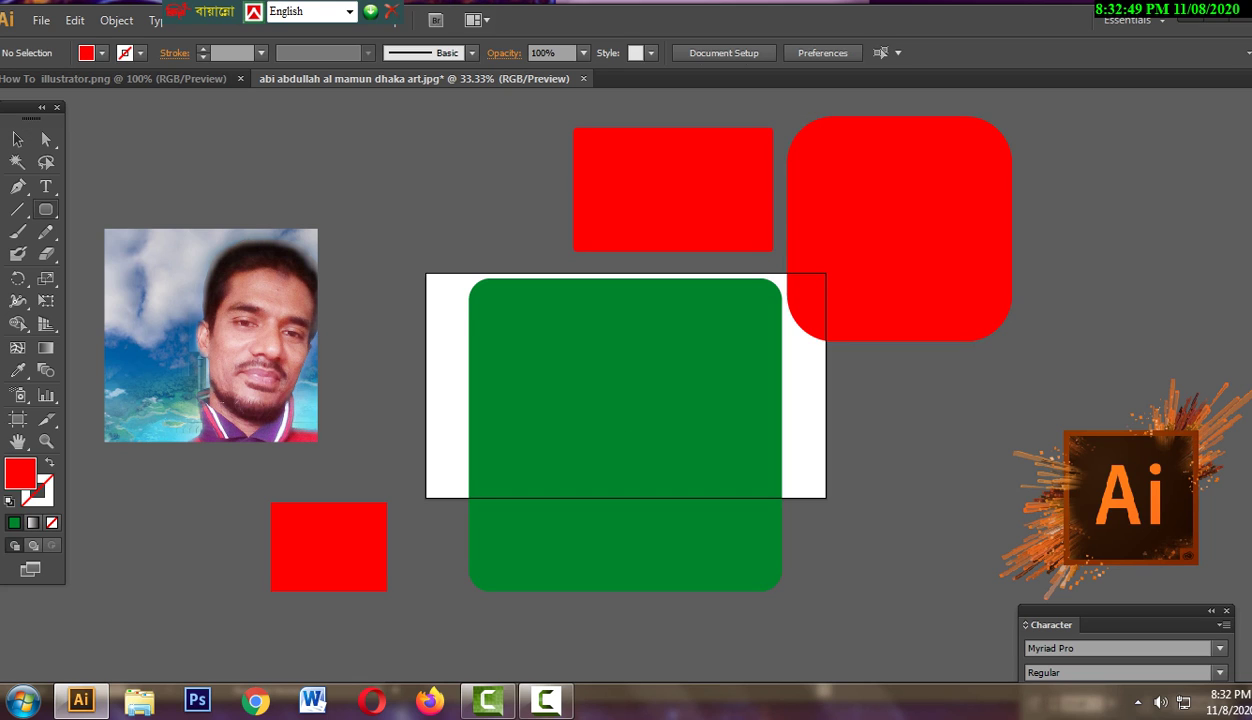
# - Draw a tall red ellipse and place it left of the photo, moving the photo up-left
pyautogui.moveTo(46, 209); pyautogui.dragTo(112, 251)
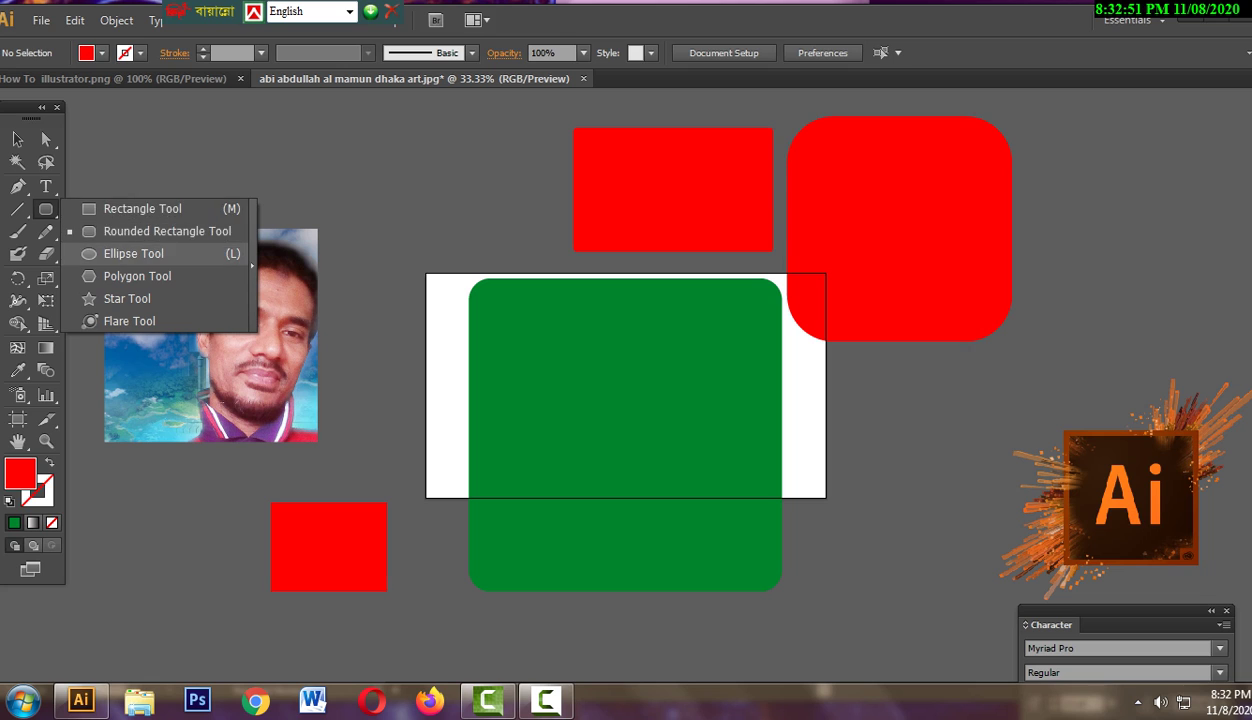
pyautogui.moveTo(366, 189); pyautogui.dragTo(480, 478)
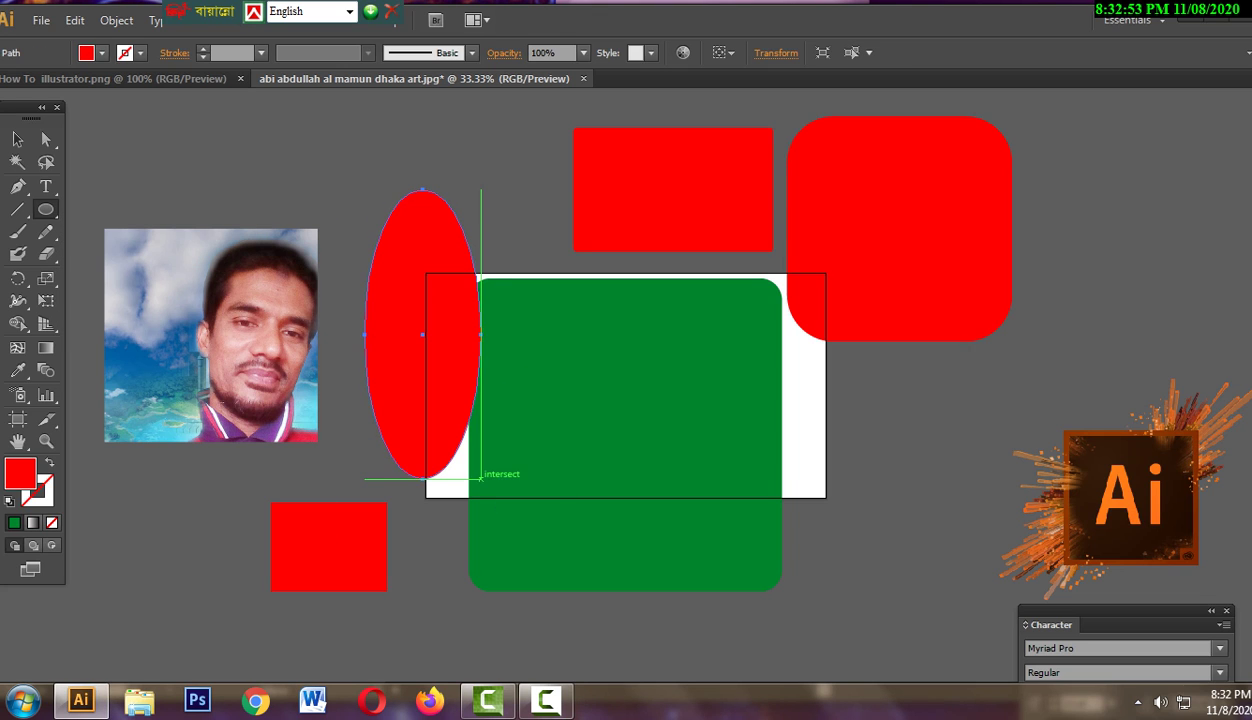
pyautogui.press('v')
pyautogui.moveTo(420, 290); pyautogui.dragTo(402, 225)
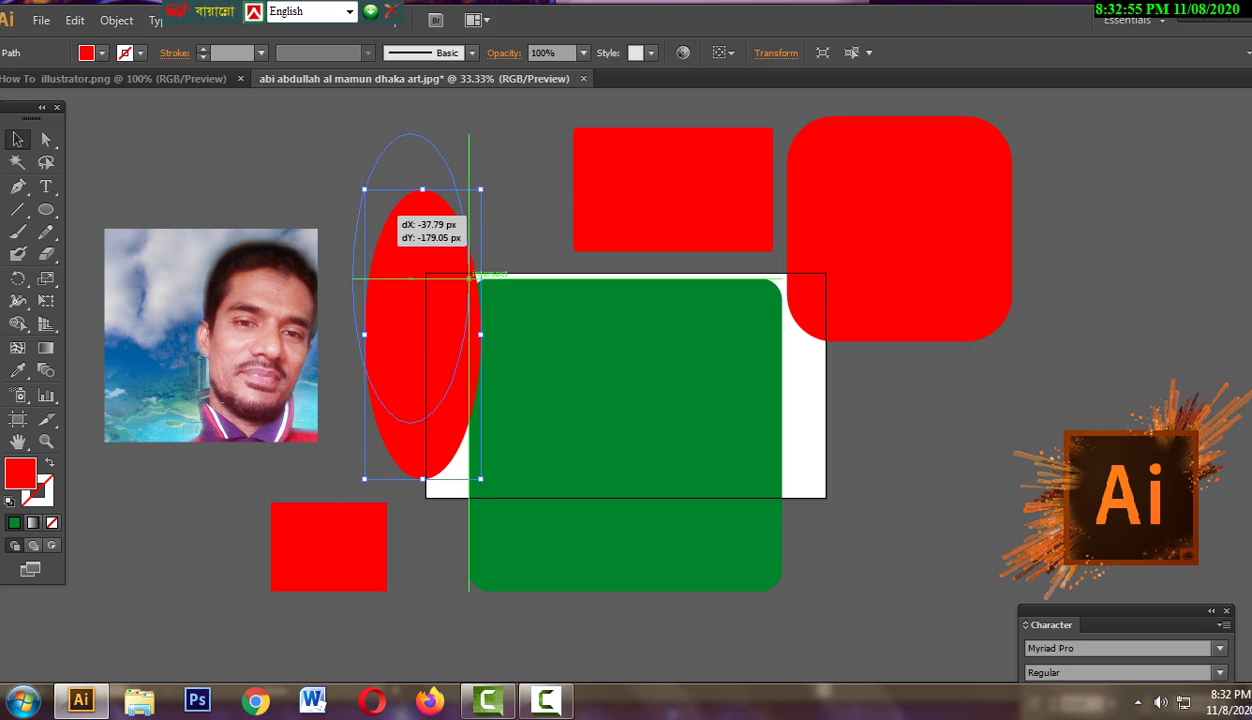
pyautogui.moveTo(350, 320)
pyautogui.mouseDown()
pyautogui.moveTo(326, 333)
pyautogui.moveTo(251, 234)
pyautogui.mouseUp()
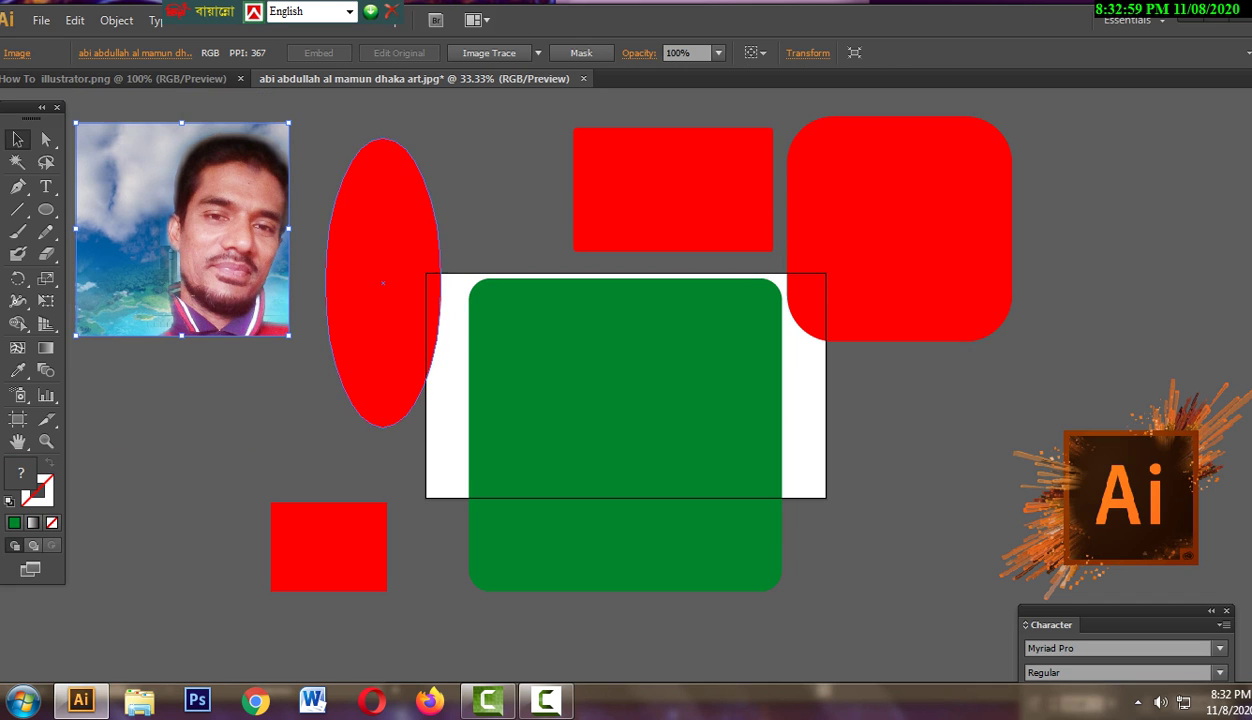
pyautogui.moveTo(385, 283)
pyautogui.mouseDown()
pyautogui.moveTo(351, 358)
pyautogui.moveTo(328, 340)
pyautogui.mouseUp()
pyautogui.click(46, 209)
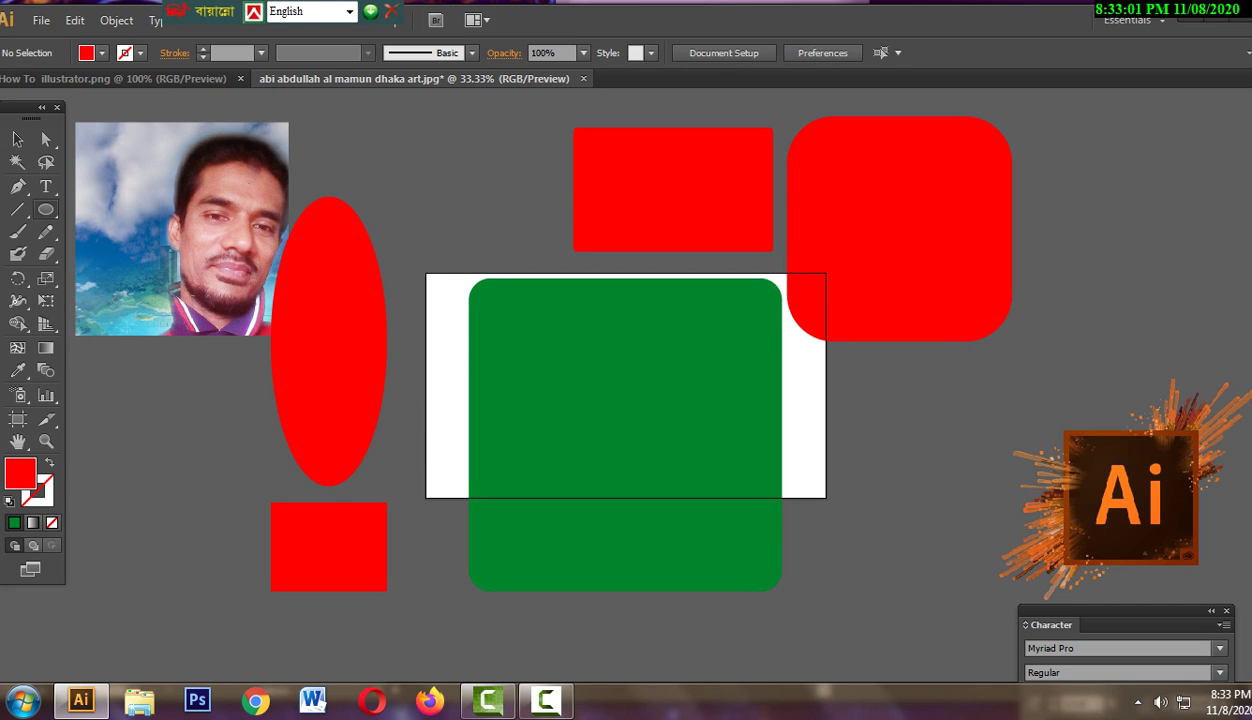
# - Draw a red circle, shrink it, and centre it low on the green rounded square
pyautogui.moveTo(563, 326); pyautogui.dragTo(598, 475)
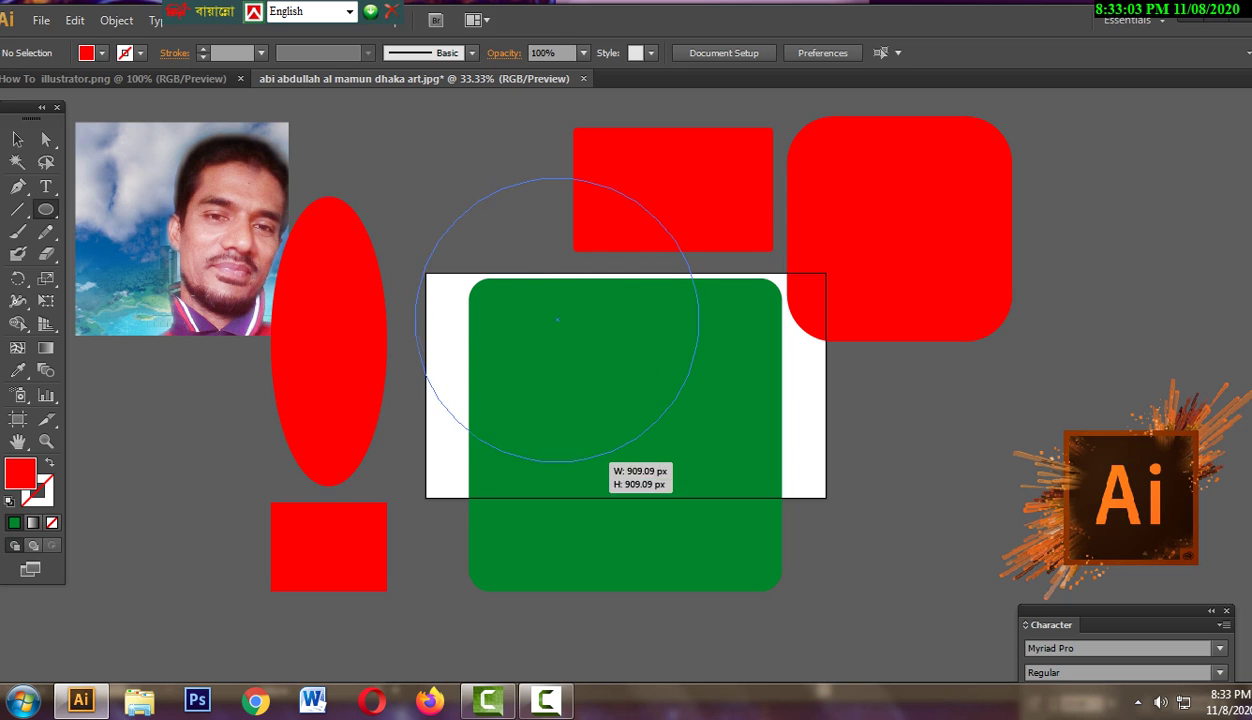
pyautogui.press('v')
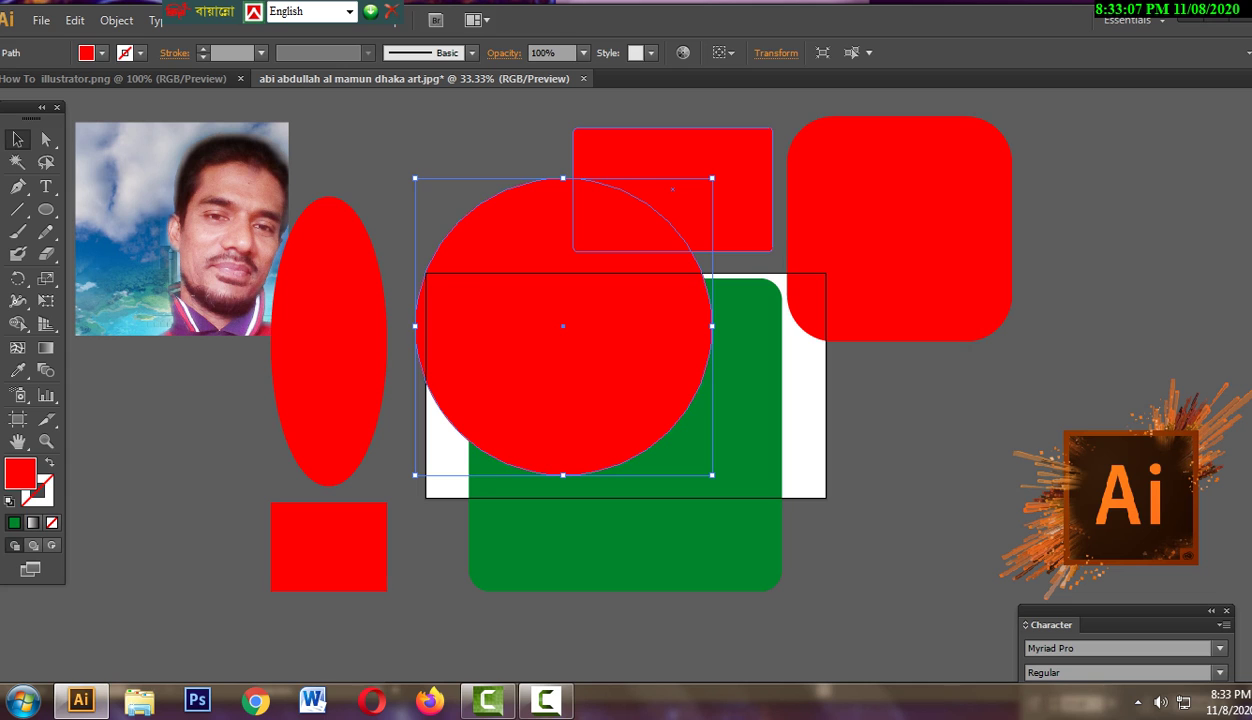
pyautogui.moveTo(711, 178); pyautogui.dragTo(648, 241)
pyautogui.moveTo(618, 335)
pyautogui.mouseDown()
pyautogui.moveTo(670, 440)
pyautogui.moveTo(691, 451)
pyautogui.mouseUp()
pyautogui.hotkey('ctrl', 'shift', 'a')
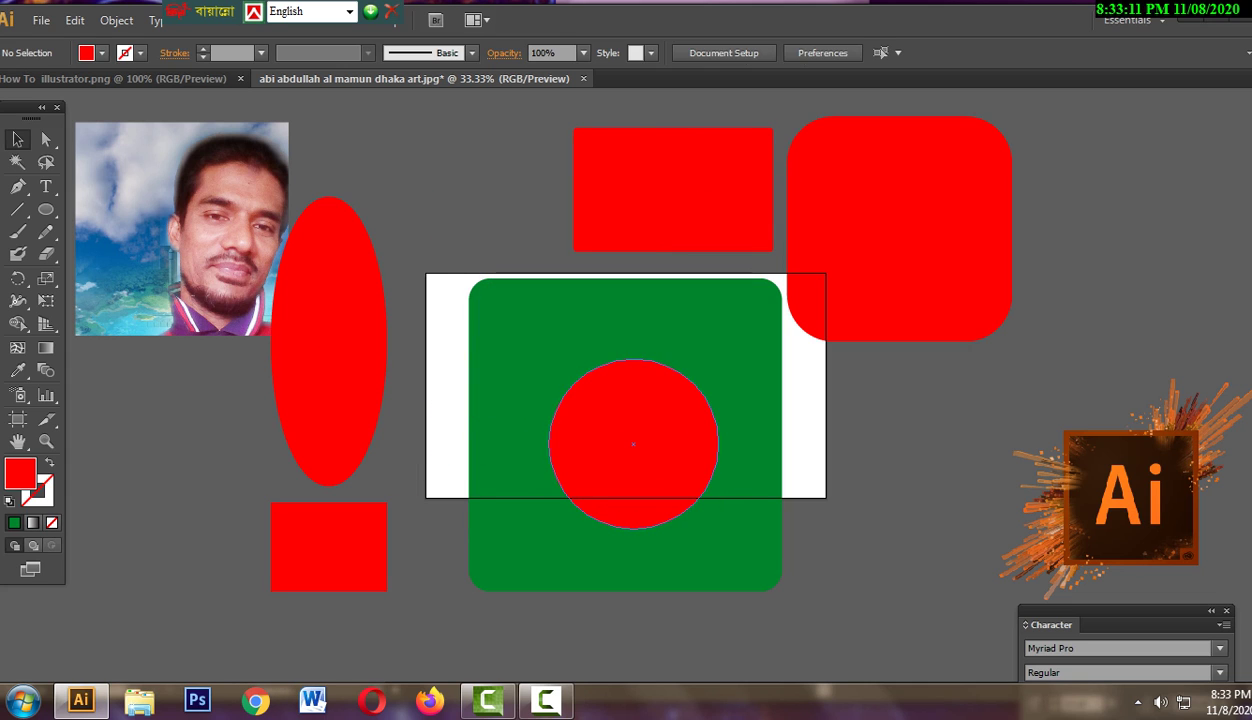
pyautogui.click(633, 444)
pyautogui.hotkey('ctrl', 'shift', 'a')
pyautogui.click(633, 444)
pyautogui.hotkey('ctrl', 'shift', 'a')
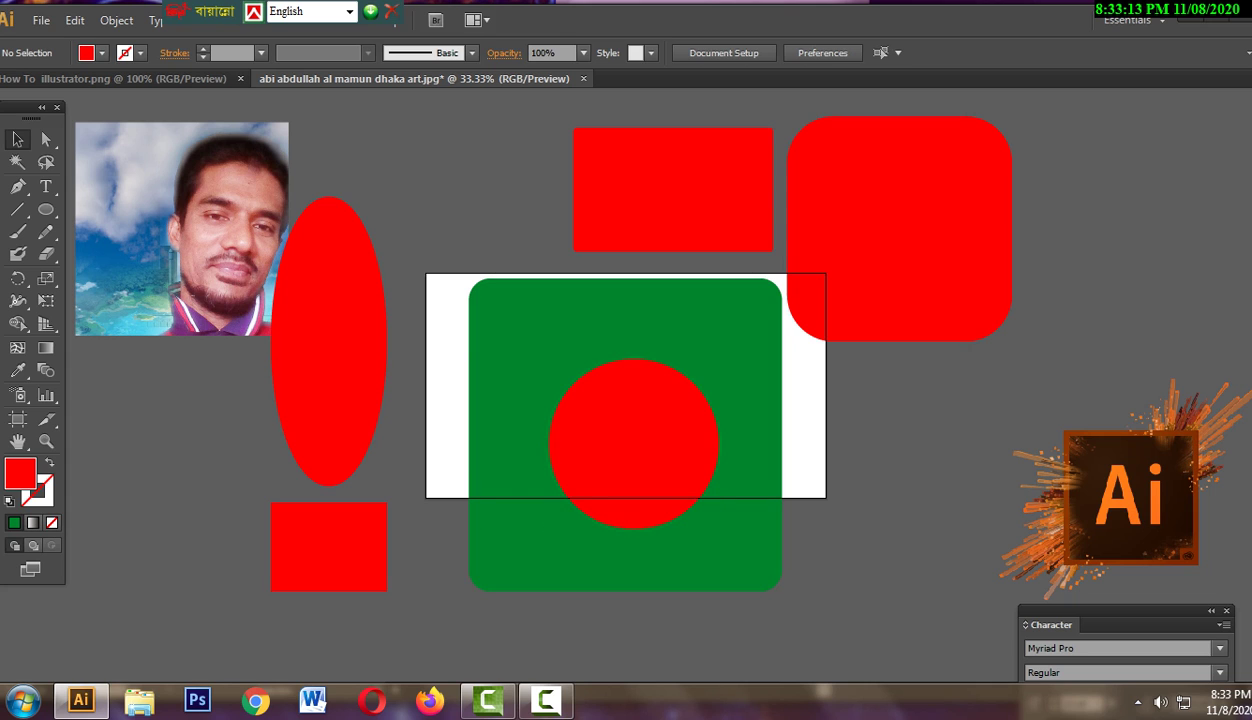
# - Create a red hexagon with radius 72 and drag it down over the green flag
pyautogui.click(46, 209)
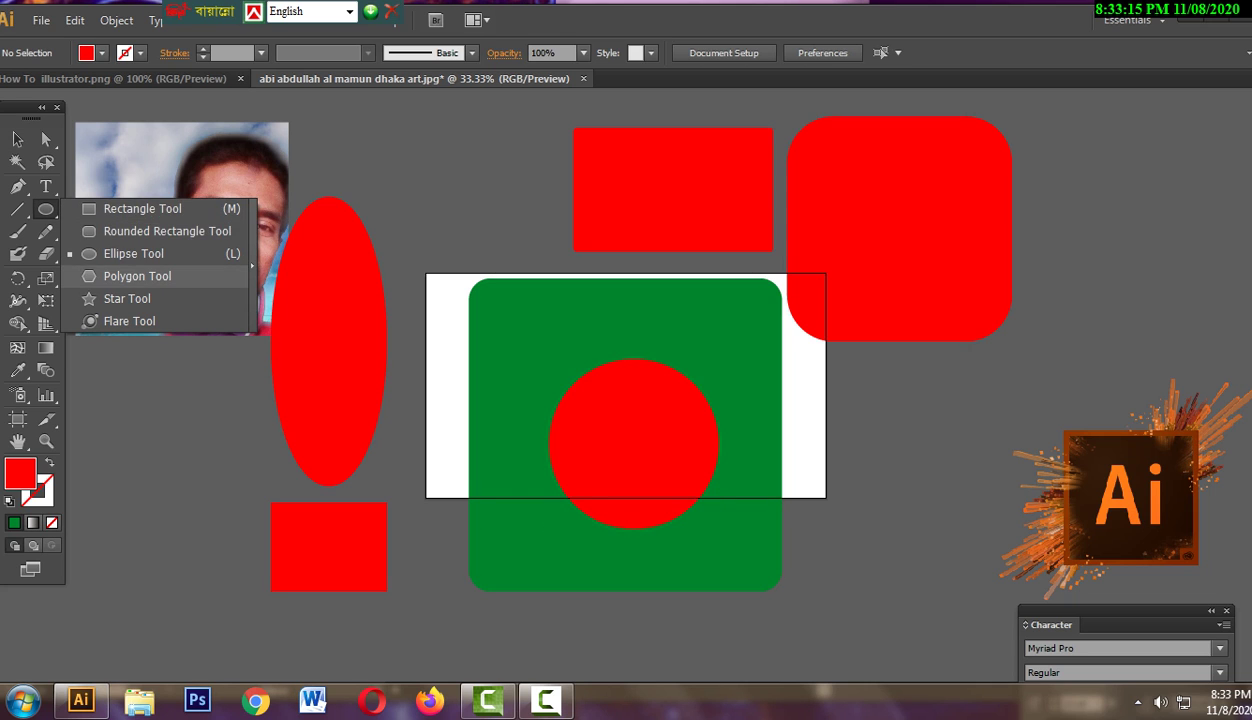
pyautogui.click(137, 276)
pyautogui.click(494, 197)
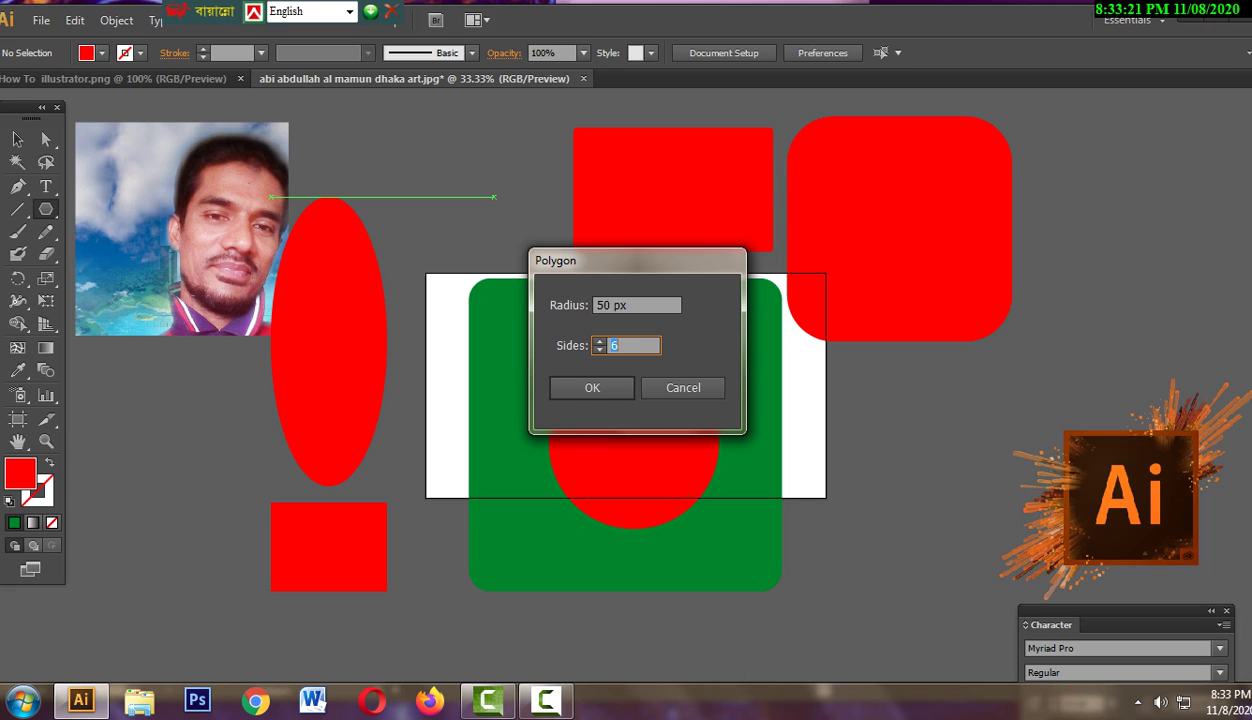
pyautogui.click(612, 305)
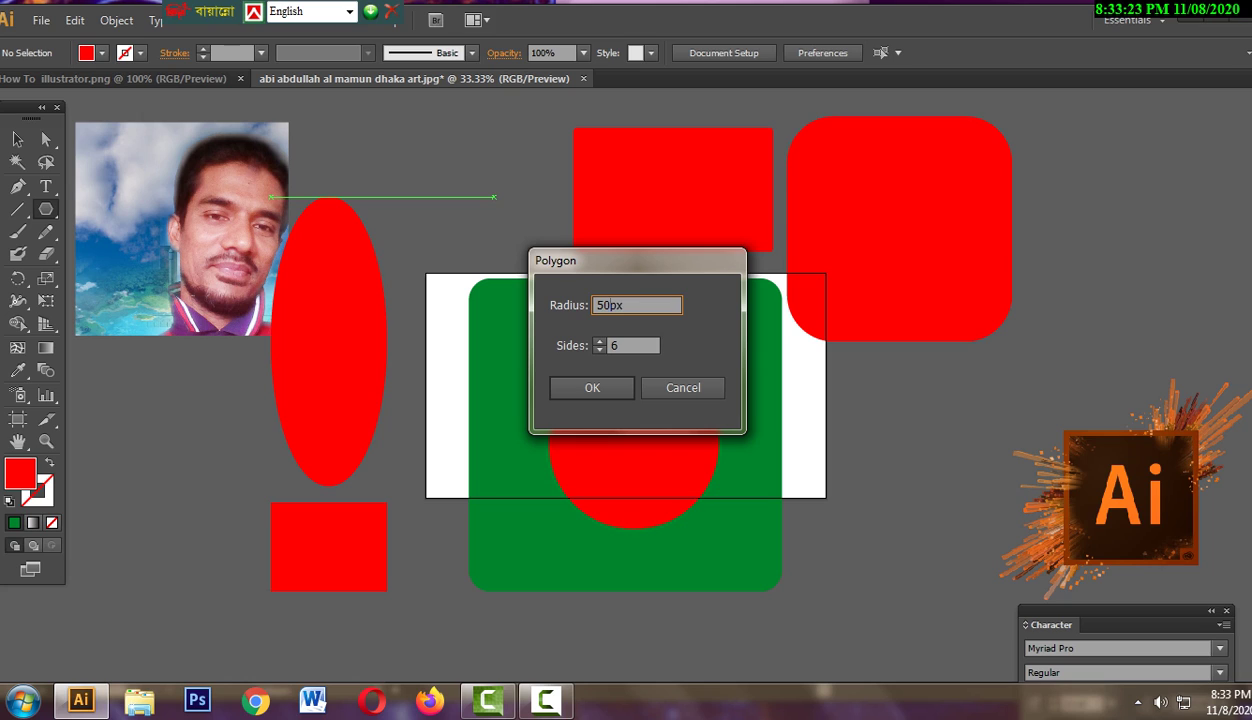
pyautogui.write('72')
pyautogui.click(578, 388)
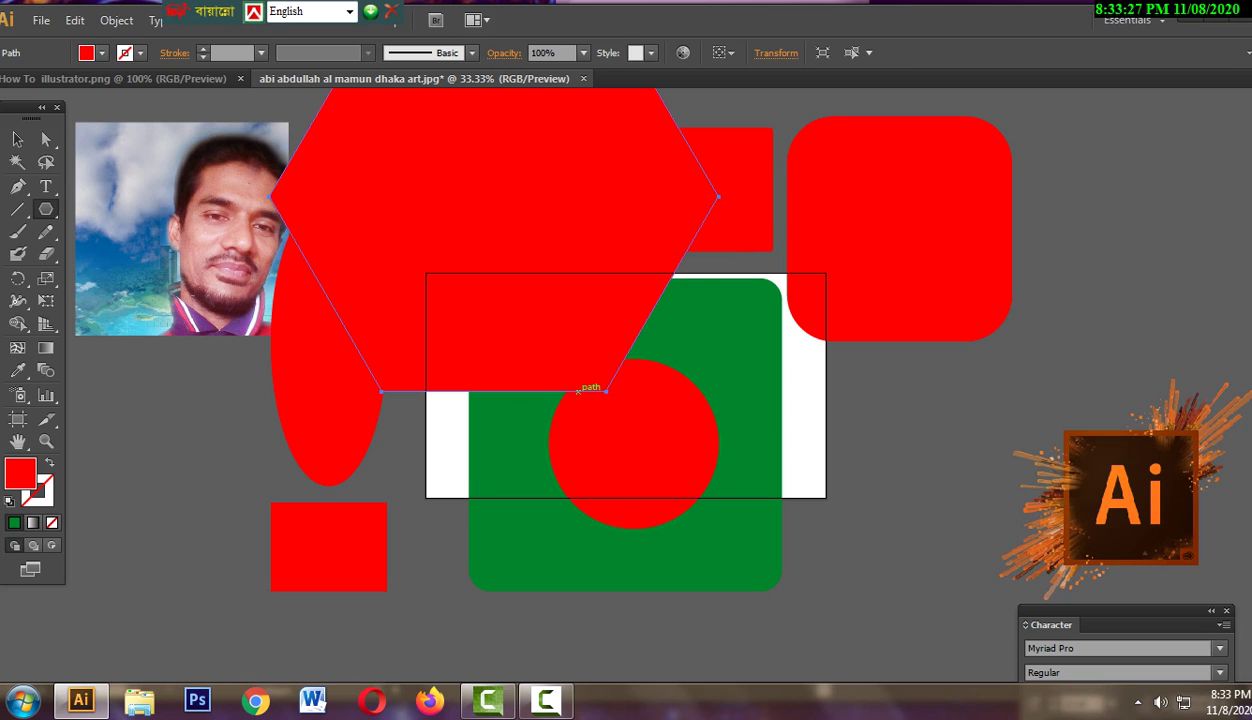
pyautogui.press('v')
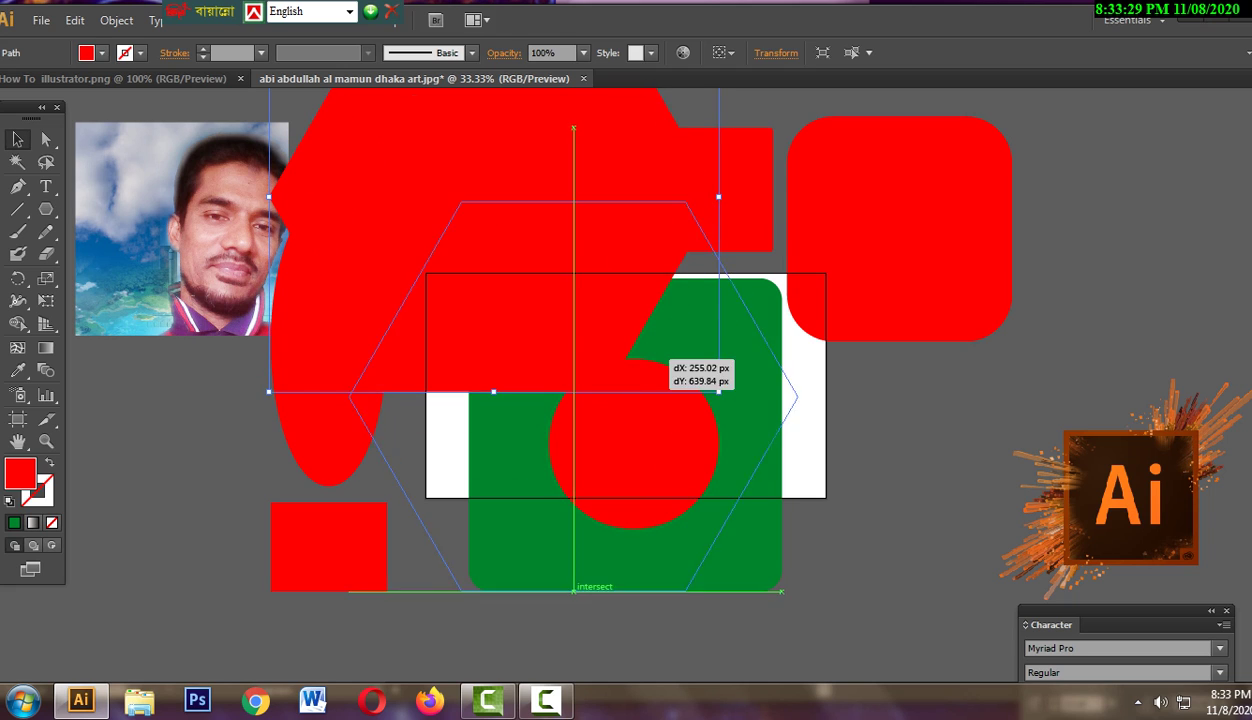
pyautogui.moveTo(602, 171)
pyautogui.mouseDown()
pyautogui.moveTo(707, 410)
pyautogui.moveTo(730, 420)
pyautogui.mouseUp()
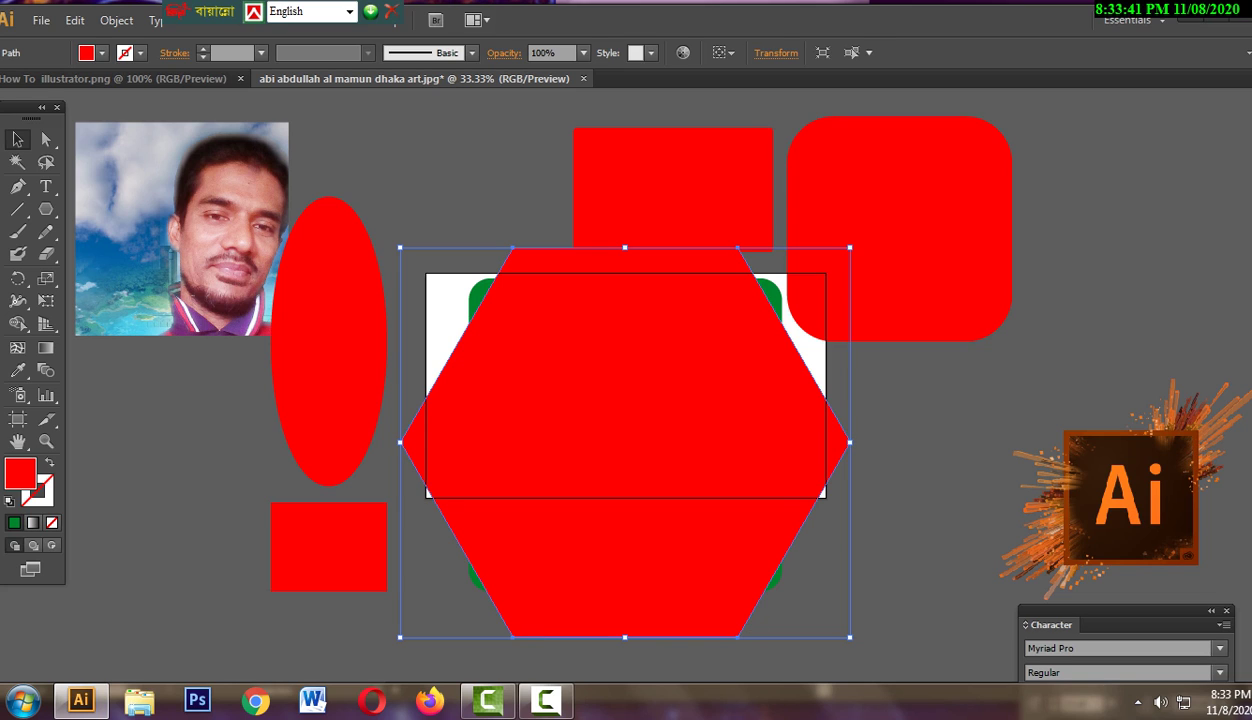
pyautogui.hotkey('ctrl', 'shift', 'a')
# - Create a 12-sided red polygon and shuffle it and the hexagon around the canvas
pyautogui.click(45, 209)
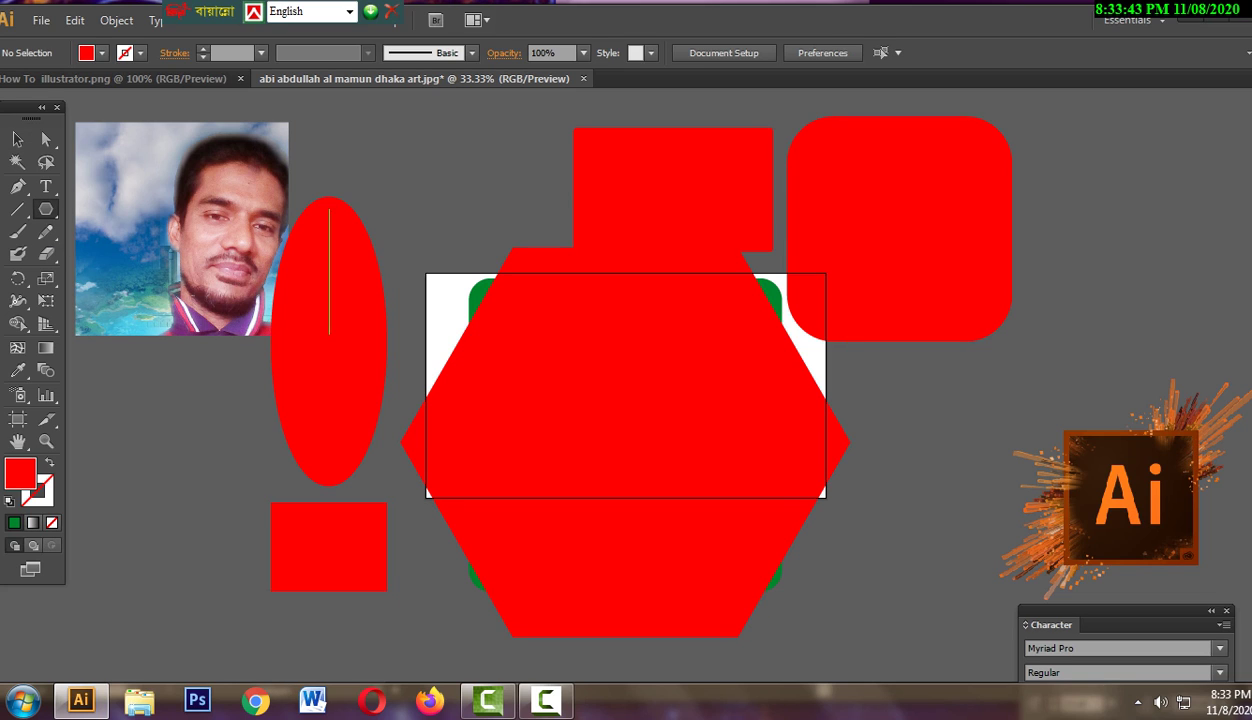
pyautogui.click(437, 189)
pyautogui.write('12')
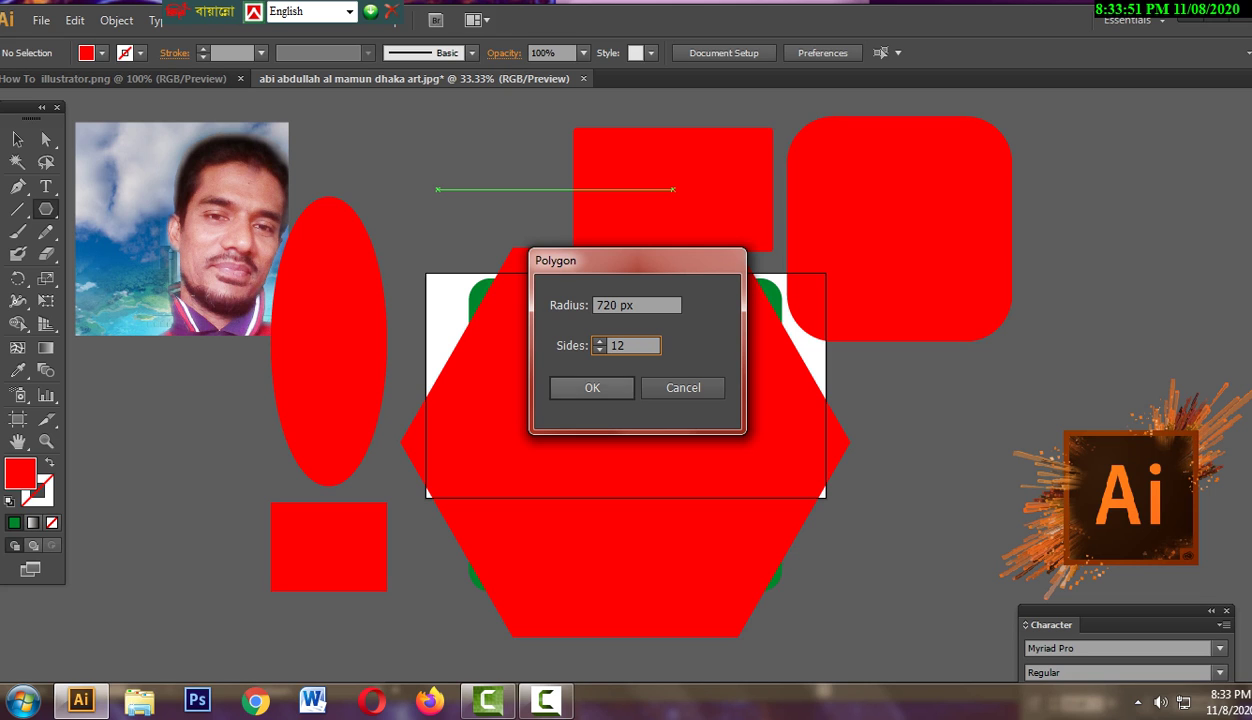
pyautogui.press('Return')
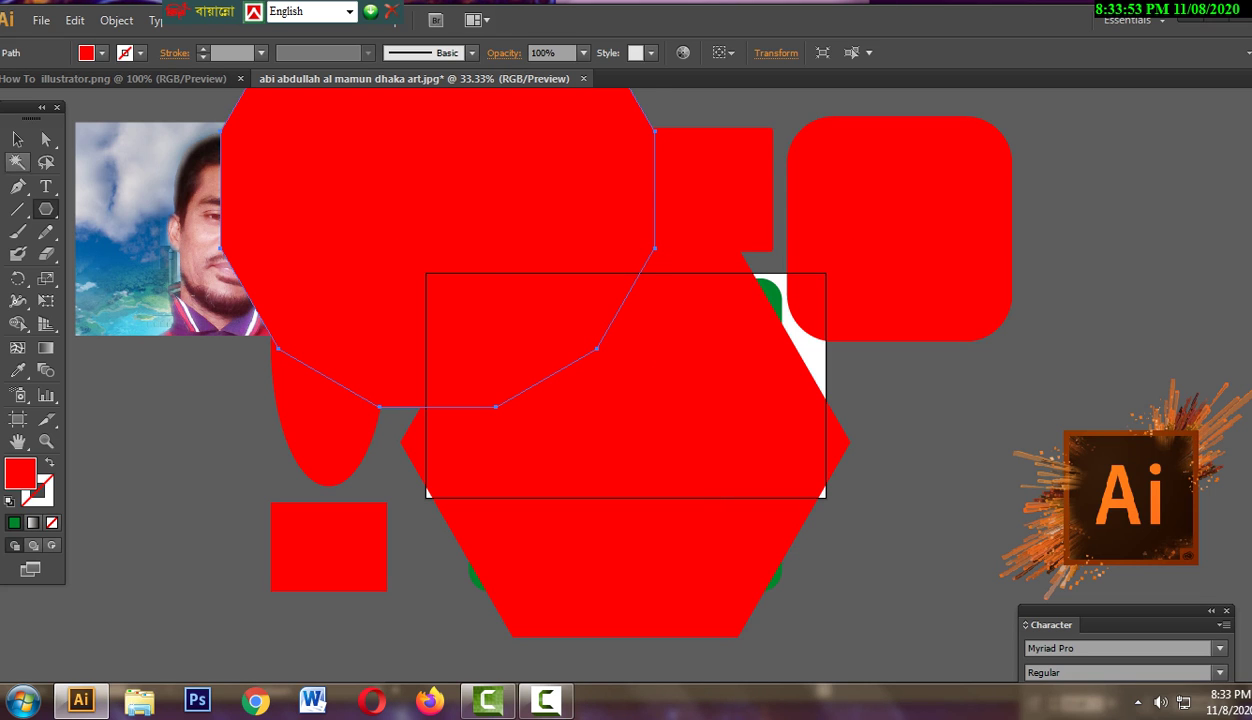
pyautogui.click(17, 139)
pyautogui.moveTo(400, 180); pyautogui.dragTo(909, 345)
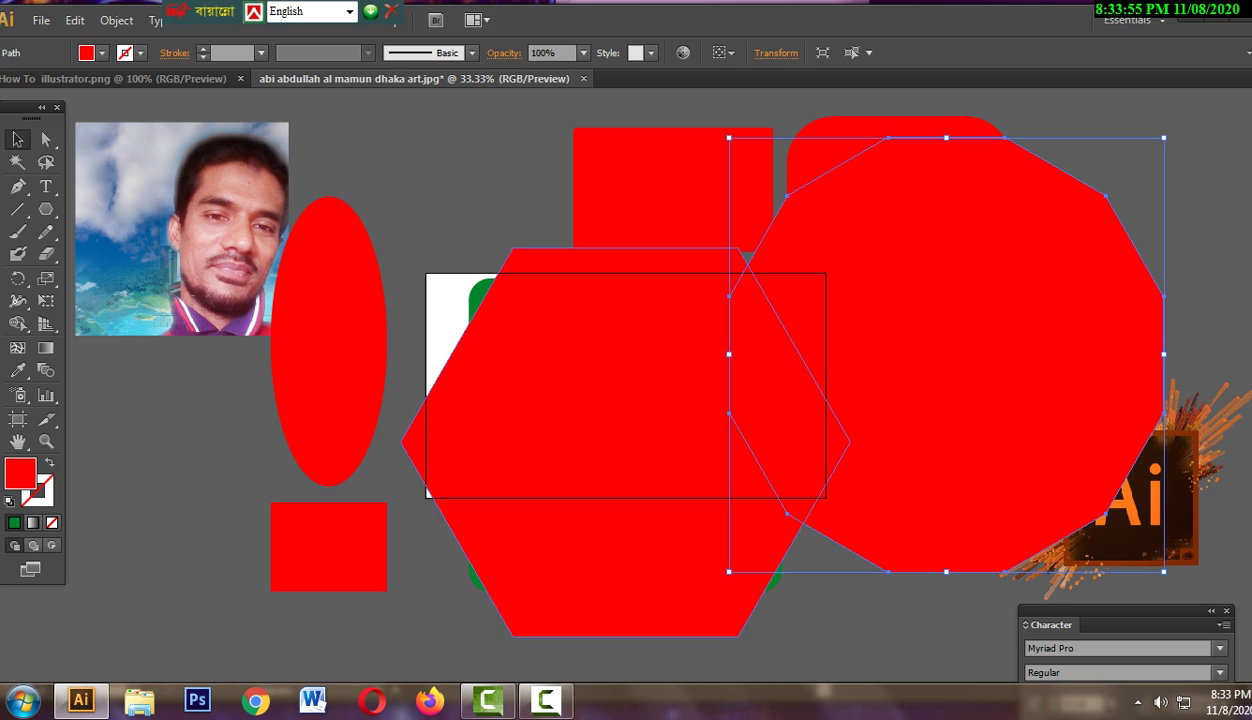
pyautogui.moveTo(631, 369); pyautogui.dragTo(499, 351)
pyautogui.moveTo(946, 311); pyautogui.dragTo(946, 362)
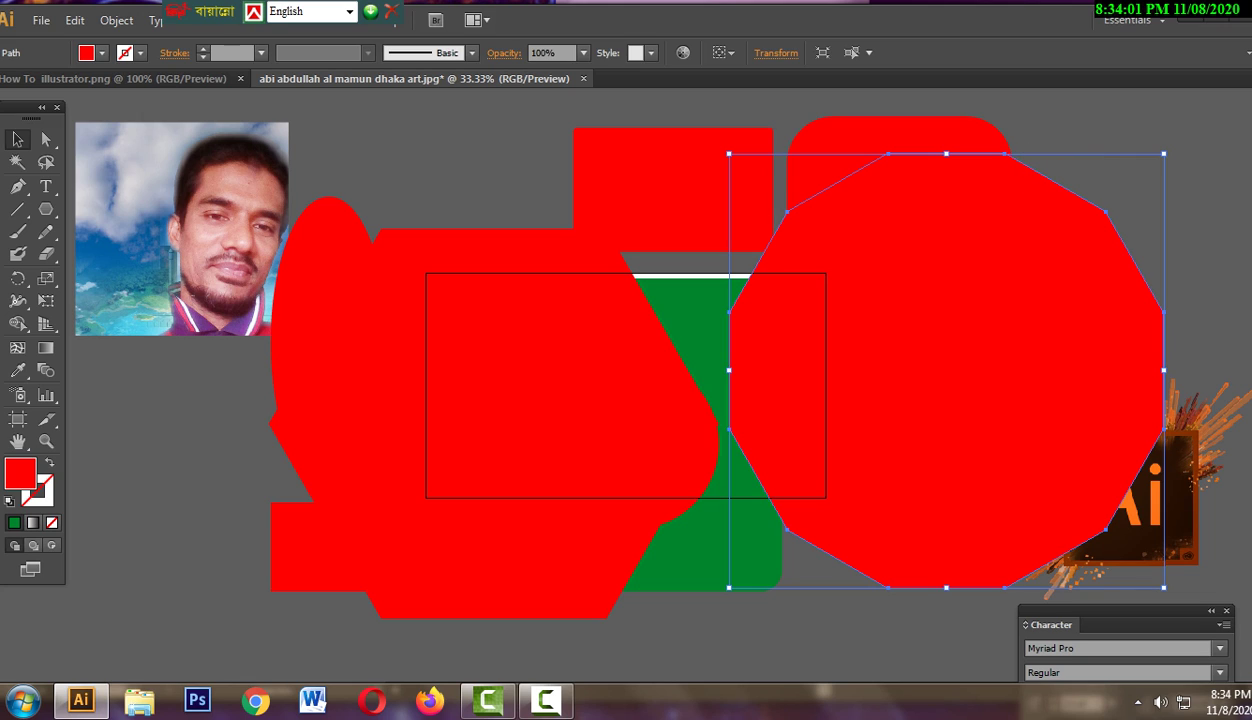
pyautogui.moveTo(991, 359)
pyautogui.mouseDown()
pyautogui.moveTo(1250, 637)
pyautogui.moveTo(1007, 586)
pyautogui.mouseUp()
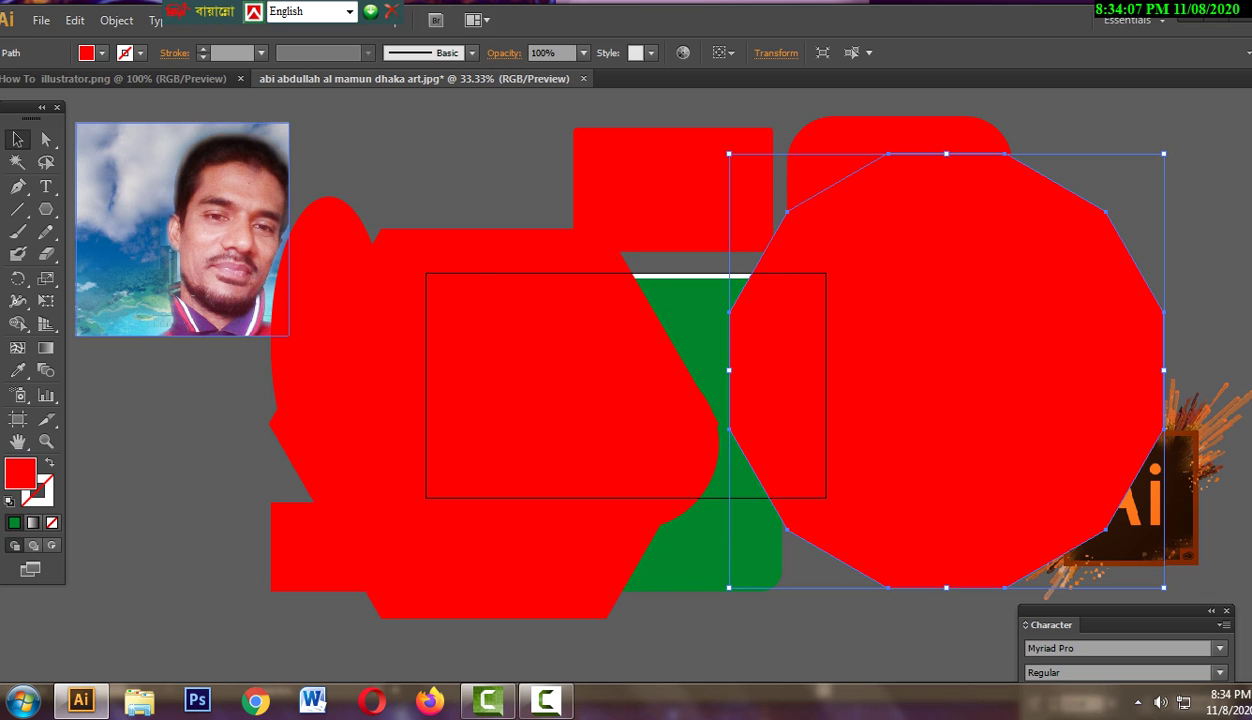
# - Add another 12-gon, then undo the polygons and top rectangle to uncover the flag
pyautogui.click(45, 209)
pyautogui.click(630, 350)
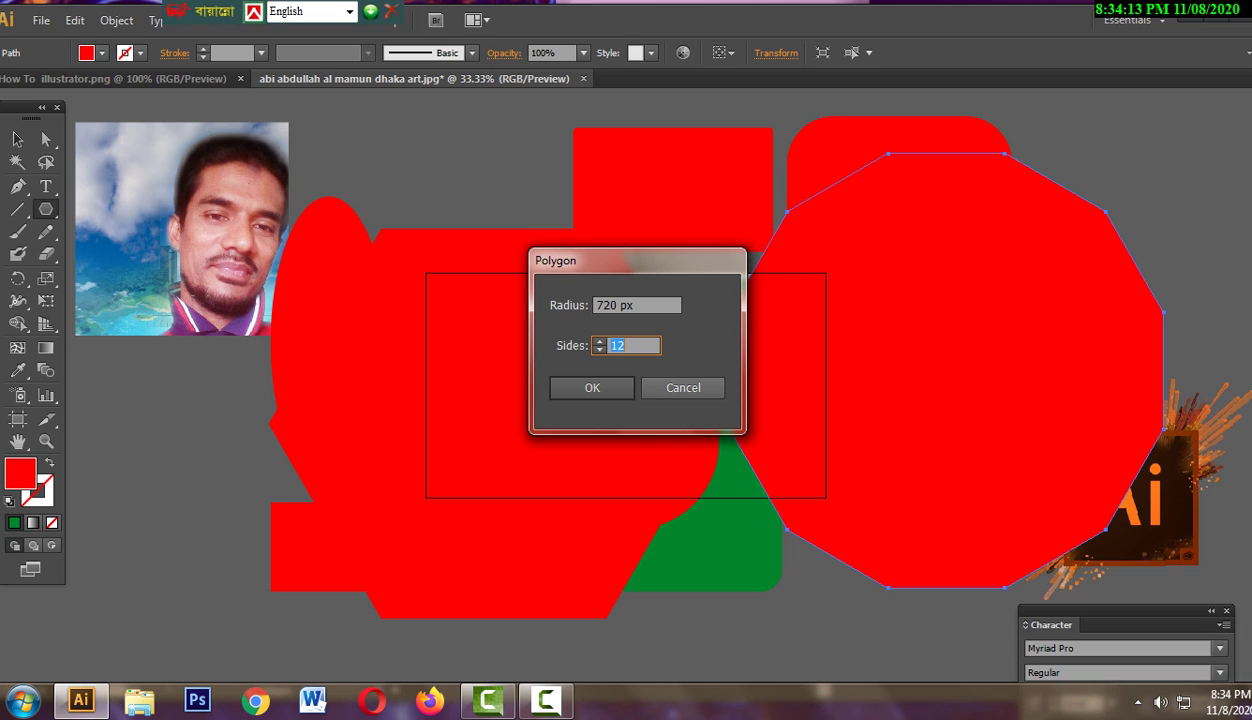
pyautogui.press('Return')
pyautogui.hotkey('ctrl', 'z')
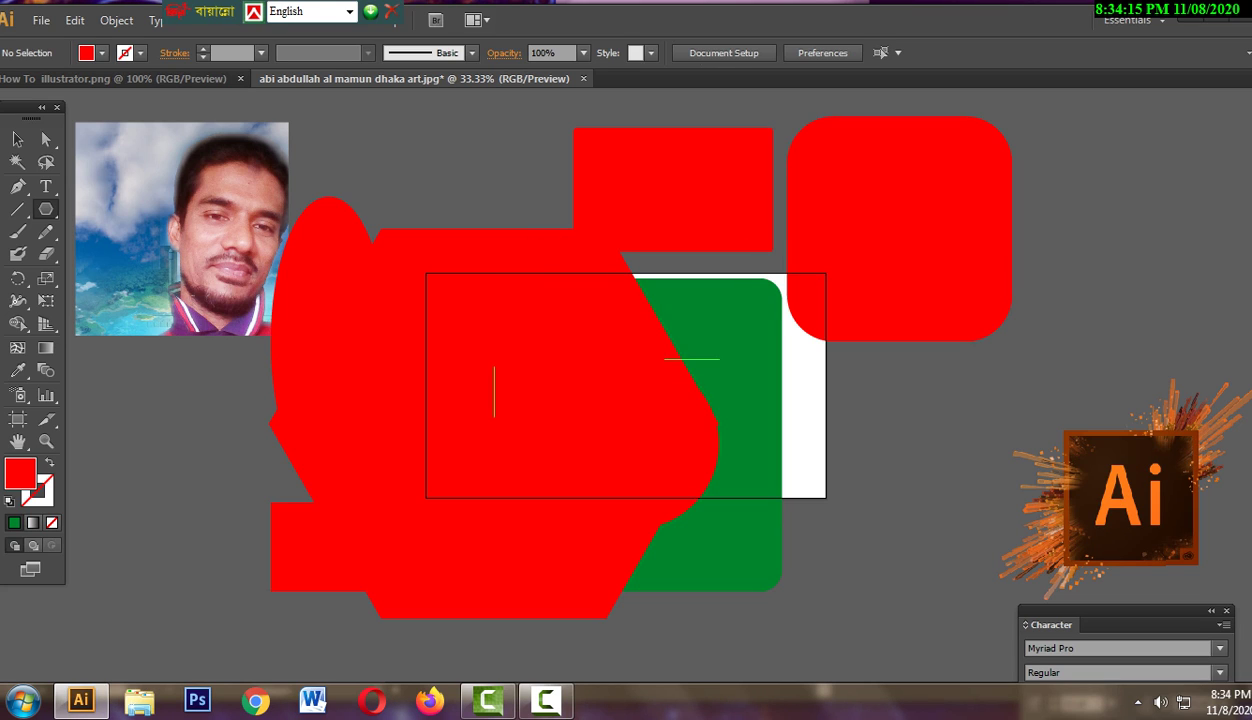
pyautogui.click(17, 139)
pyautogui.hotkey('ctrl', 'z')
pyautogui.hotkey('ctrl', 'z')
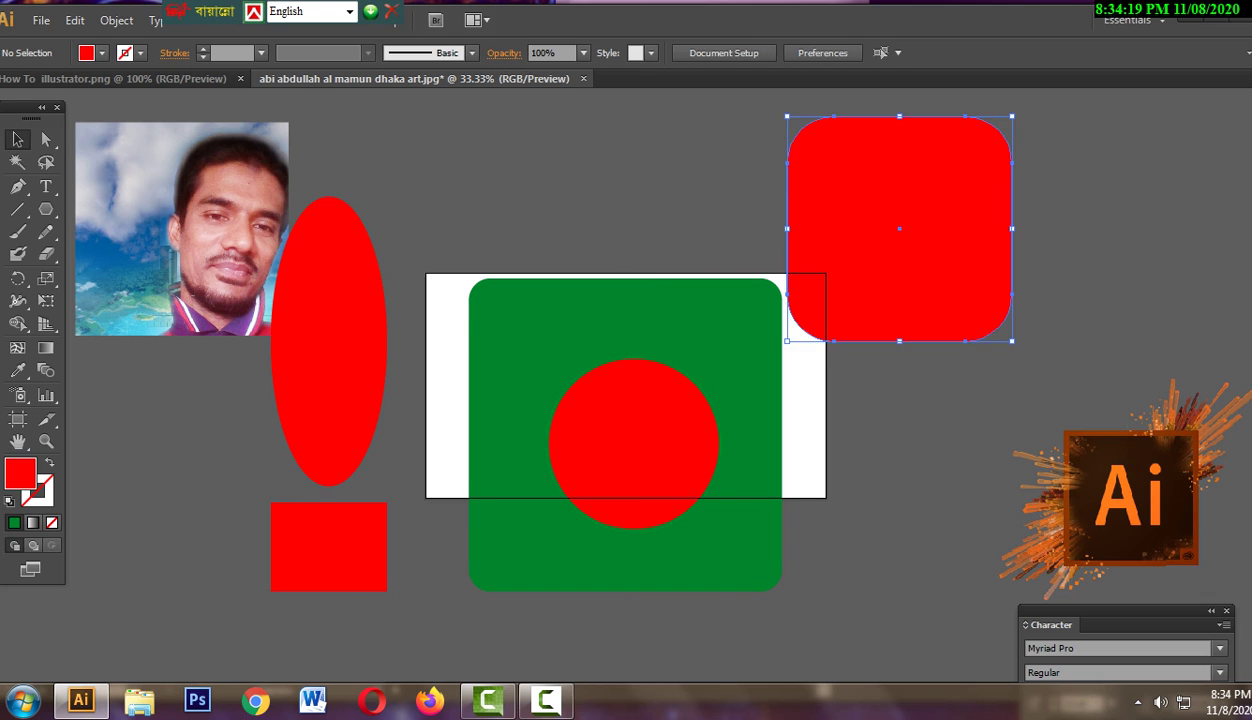
# - Delete the red rounded square, the tall red ellipse and the small red rectangle
pyautogui.press('Delete')
pyautogui.click(329, 340)
pyautogui.press('Delete')
pyautogui.click(329, 547)
pyautogui.press('Delete')
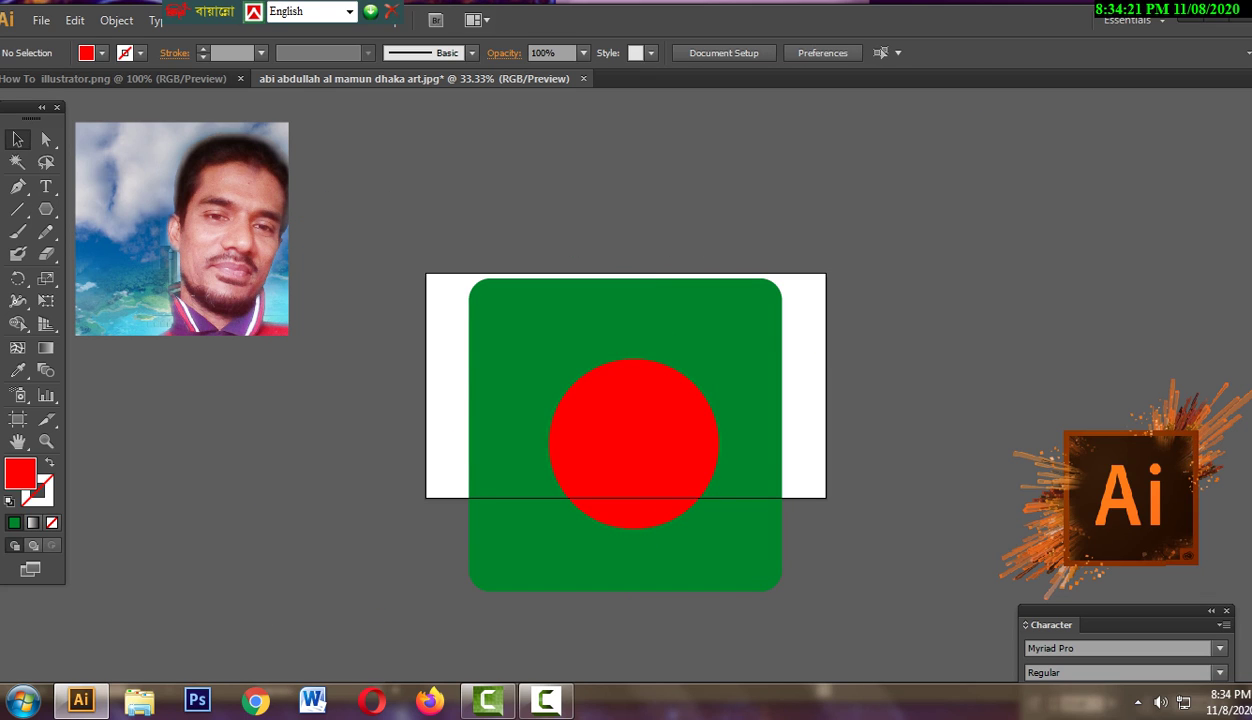
# - Draw a red five-pointed star and move it to the flag's upper right
pyautogui.click(46, 209)
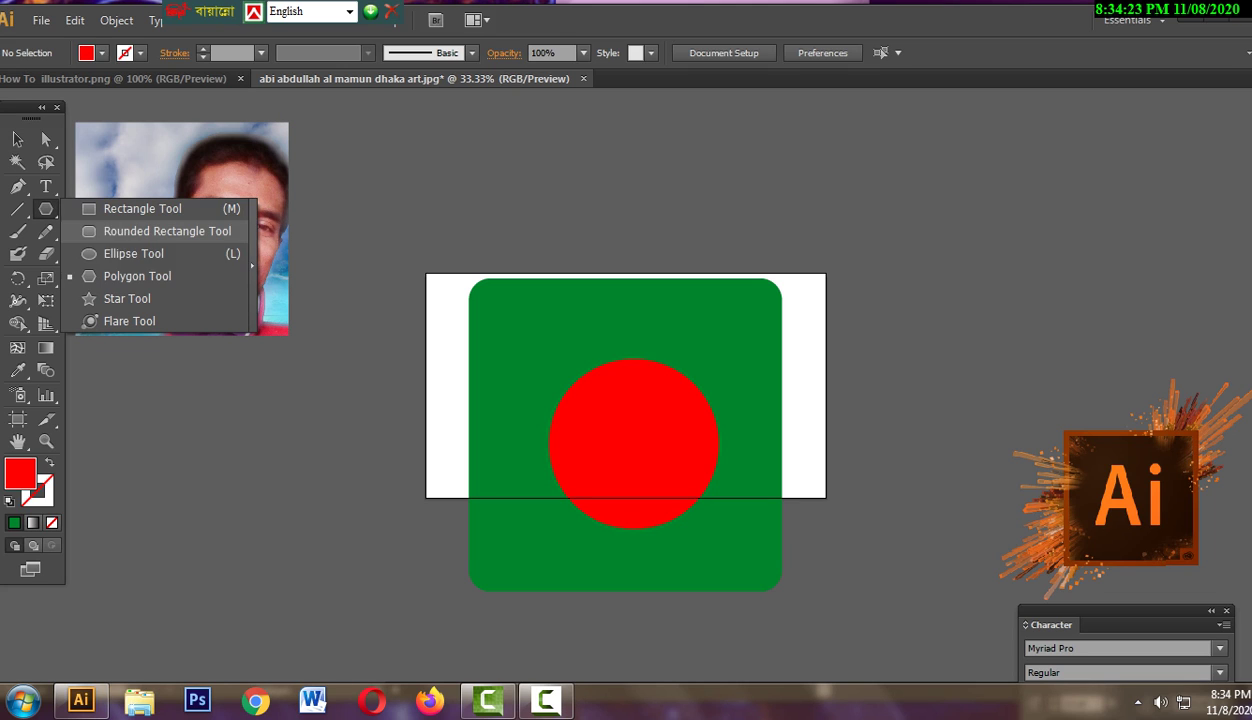
pyautogui.click(127, 298)
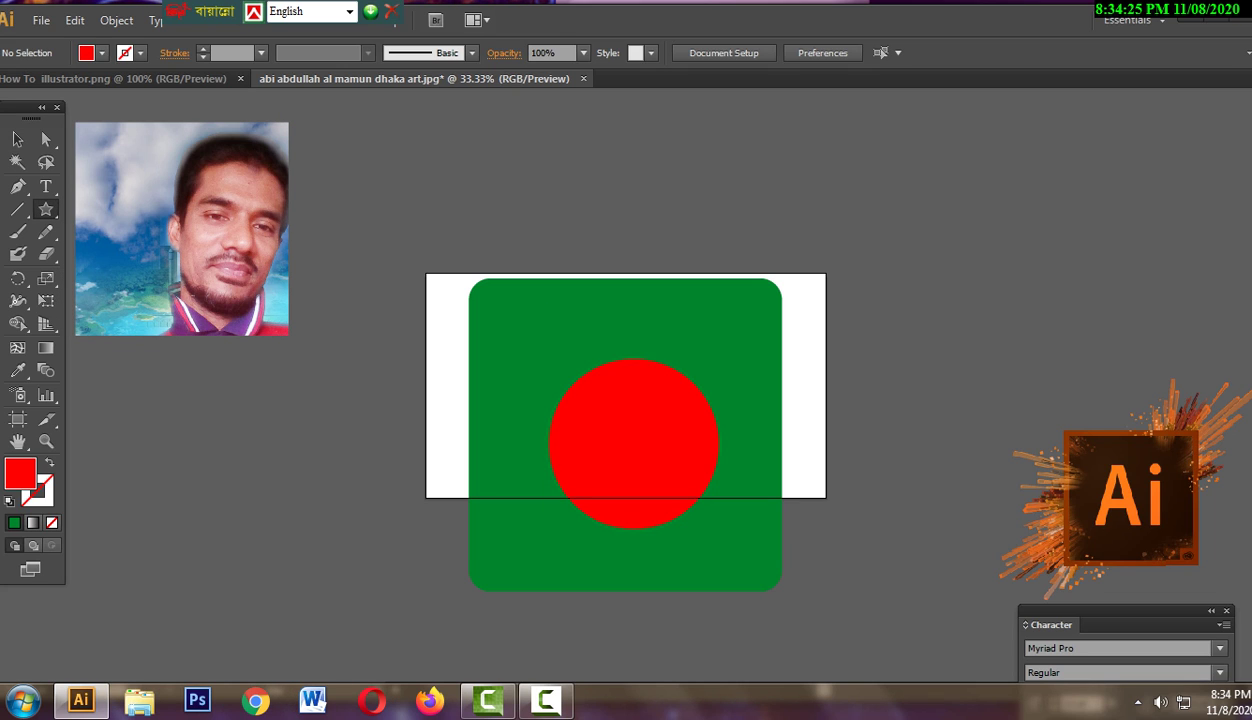
pyautogui.moveTo(652, 200); pyautogui.dragTo(718, 299)
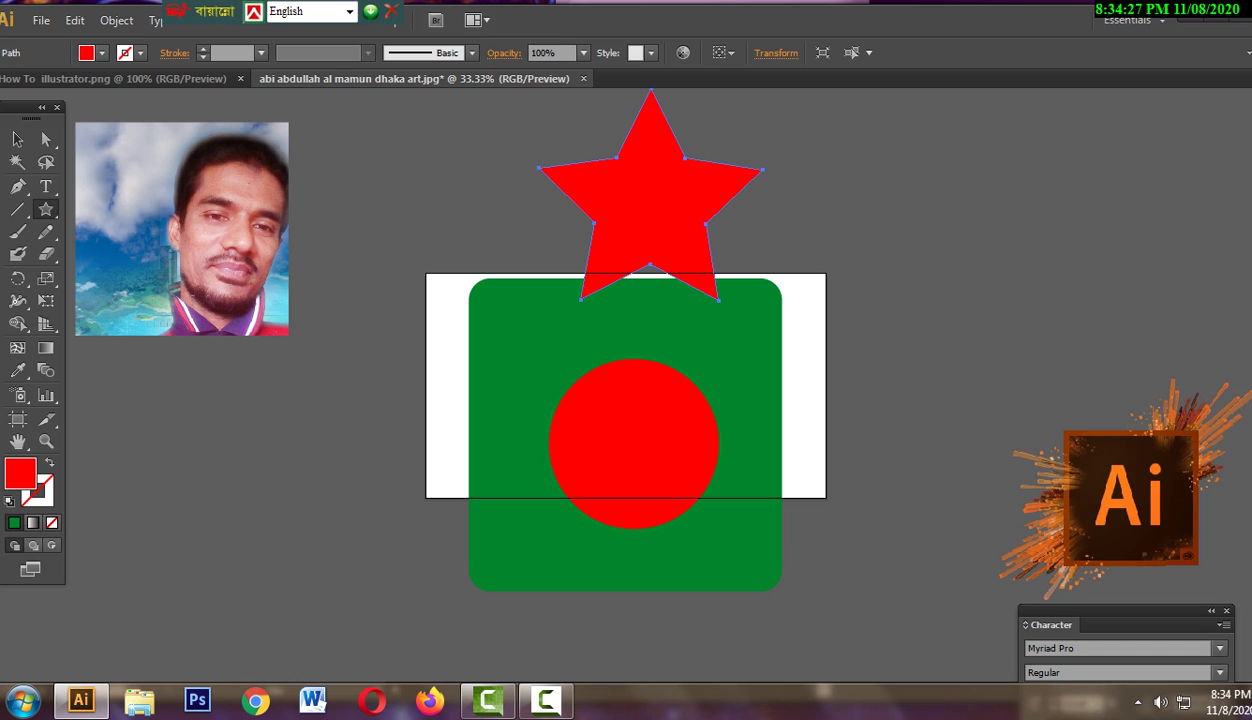
pyautogui.press('v')
pyautogui.moveTo(648, 172)
pyautogui.mouseDown()
pyautogui.moveTo(765, 277)
pyautogui.moveTo(850, 222)
pyautogui.moveTo(878, 264)
pyautogui.mouseUp()
pyautogui.click(1000, 150)
# - Check the star's selection, then set up a new star with 12 points
pyautogui.click(1000, 150)
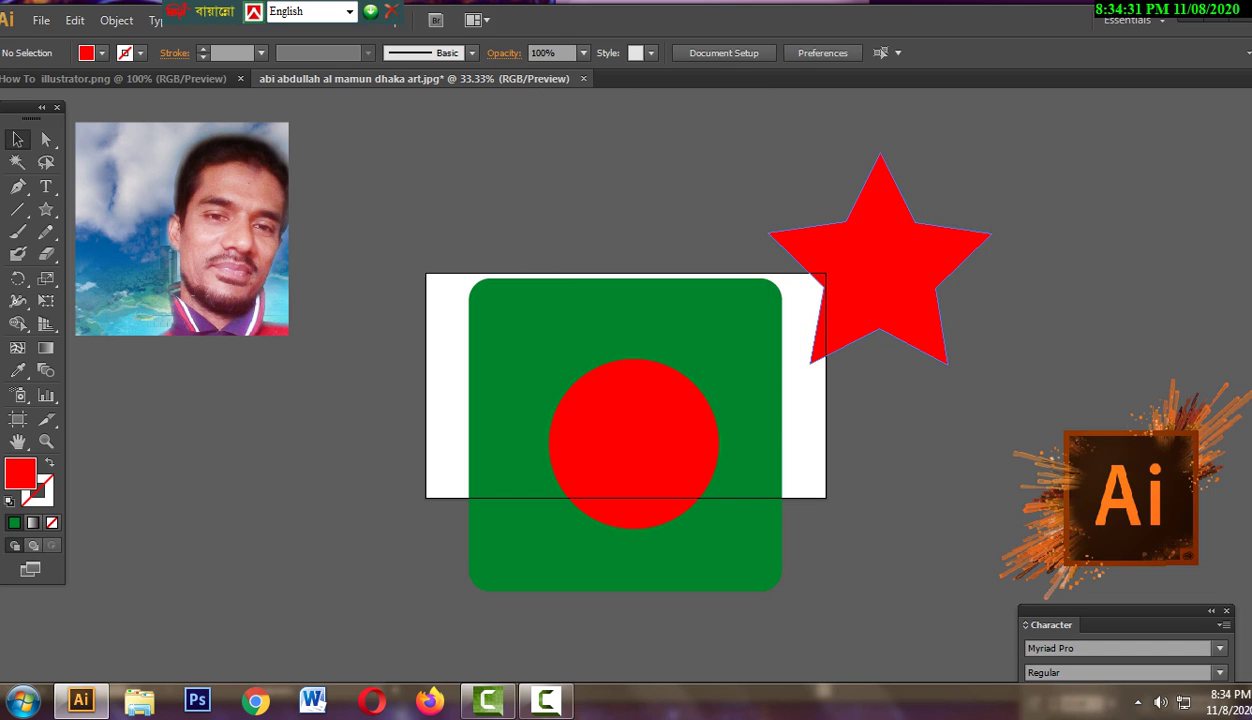
pyautogui.click(880, 270)
pyautogui.click(1000, 150)
pyautogui.click(880, 270)
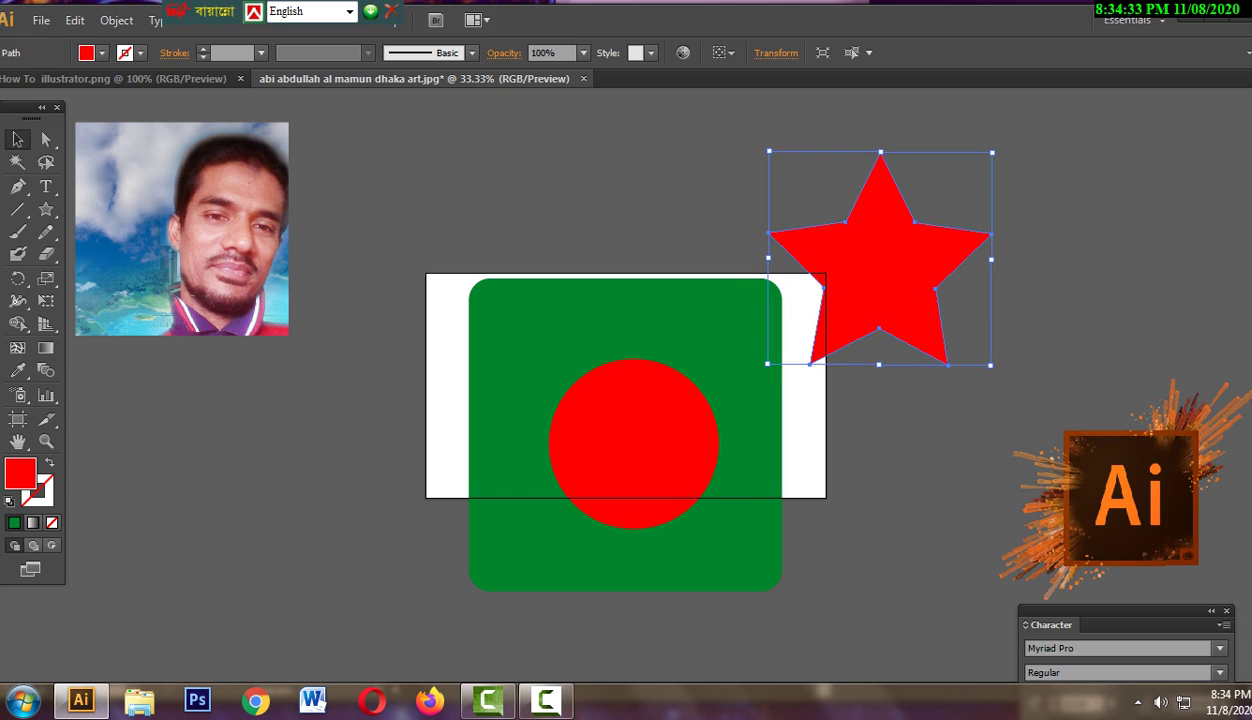
pyautogui.click(620, 200)
pyautogui.click(45, 209)
pyautogui.click(636, 340)
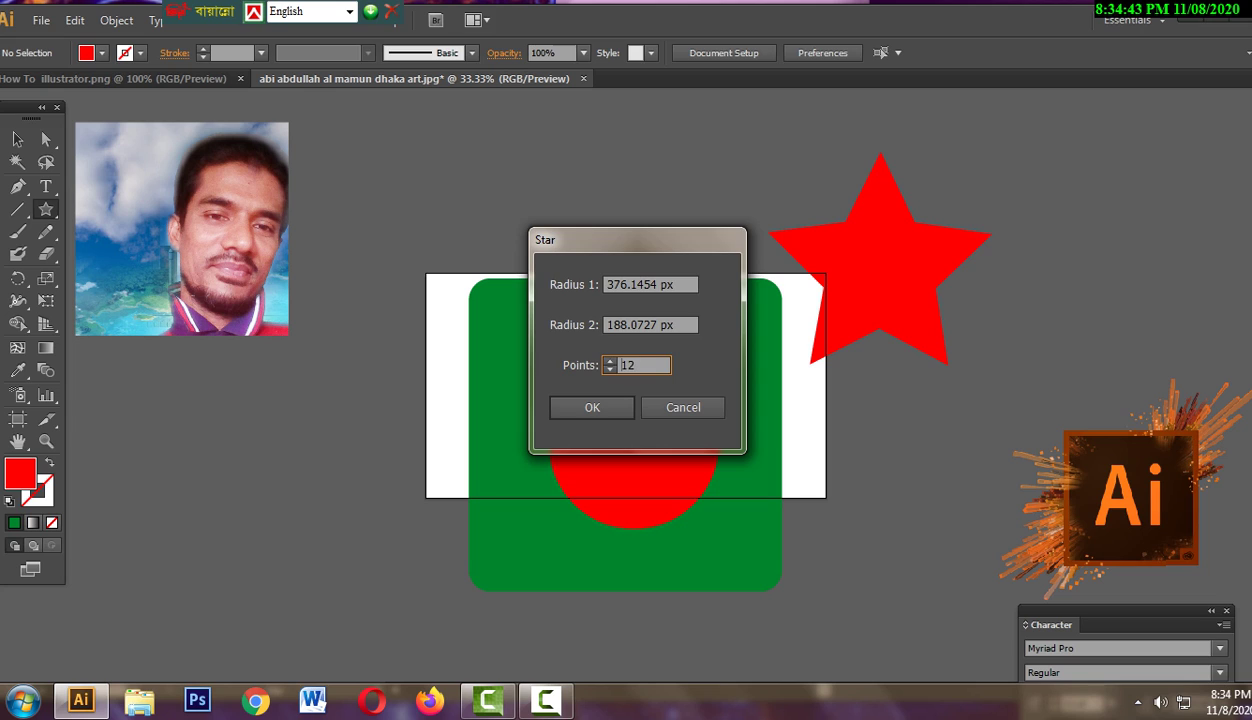
# - Add a red 12-point star above the flag
pyautogui.click(592, 407)
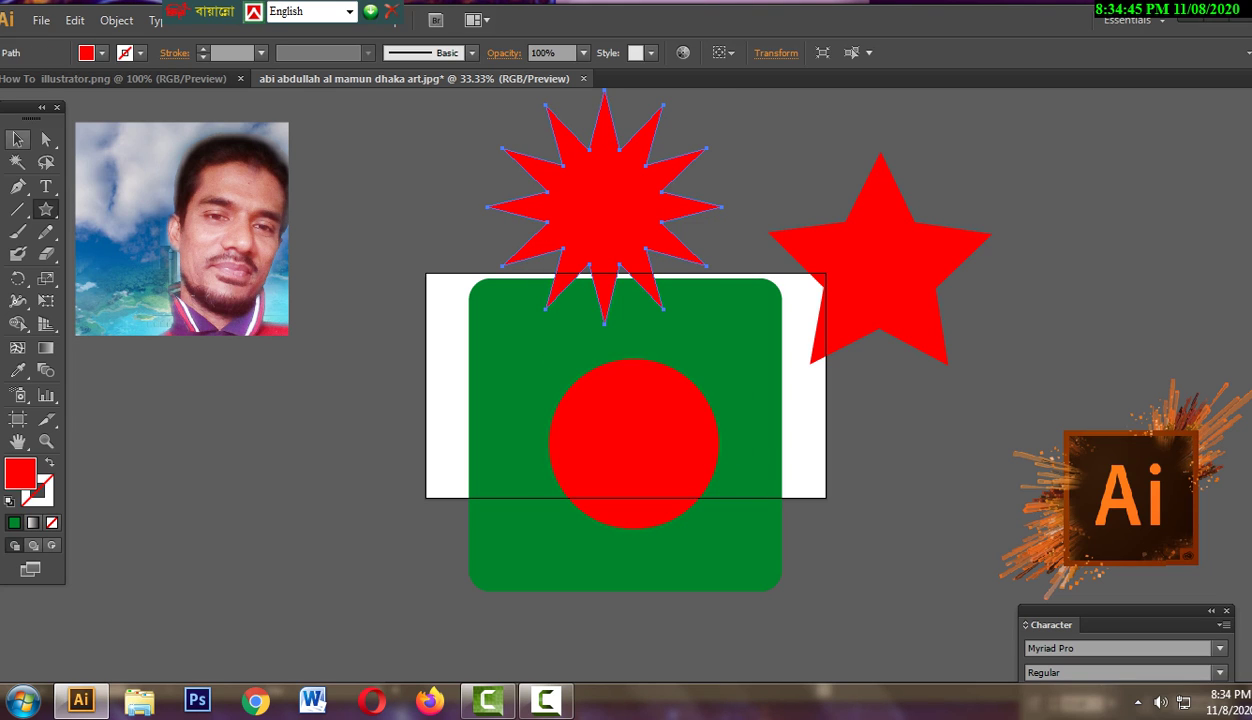
pyautogui.press('v')
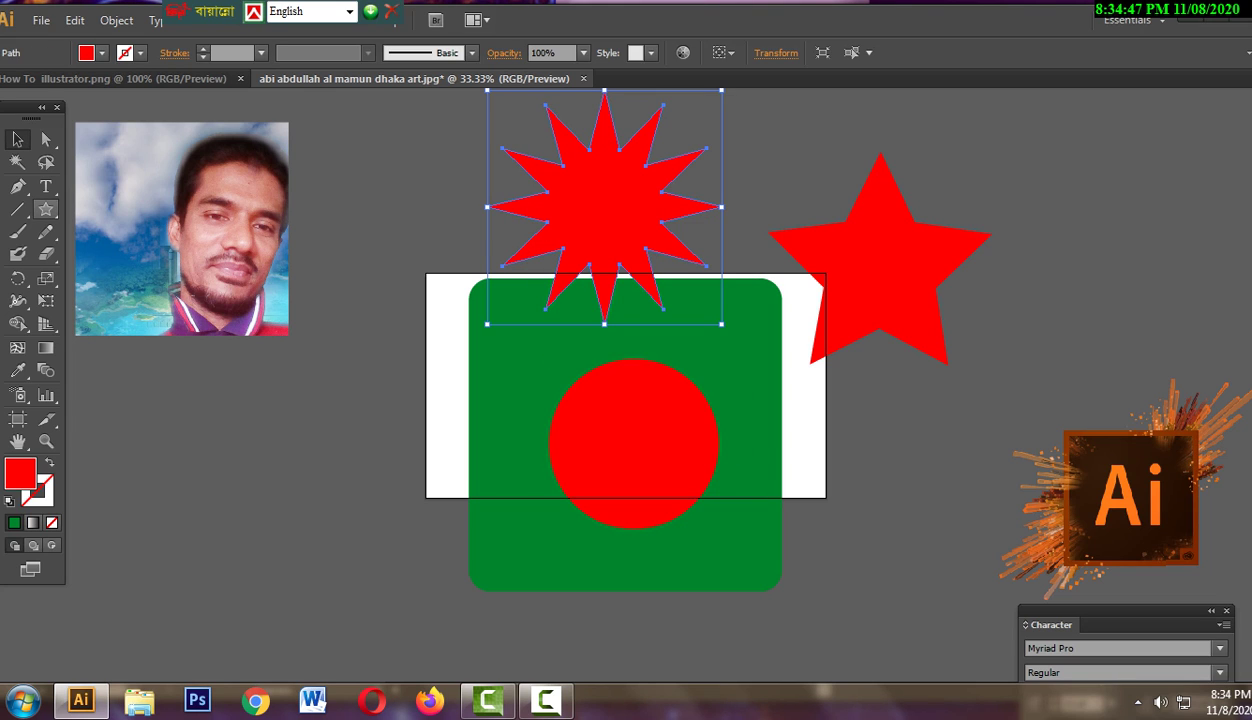
pyautogui.click(46, 208)
# - Place a red 20-point star at the flag's lower left, then set the Star dialog to 50 points
pyautogui.click(637, 340)
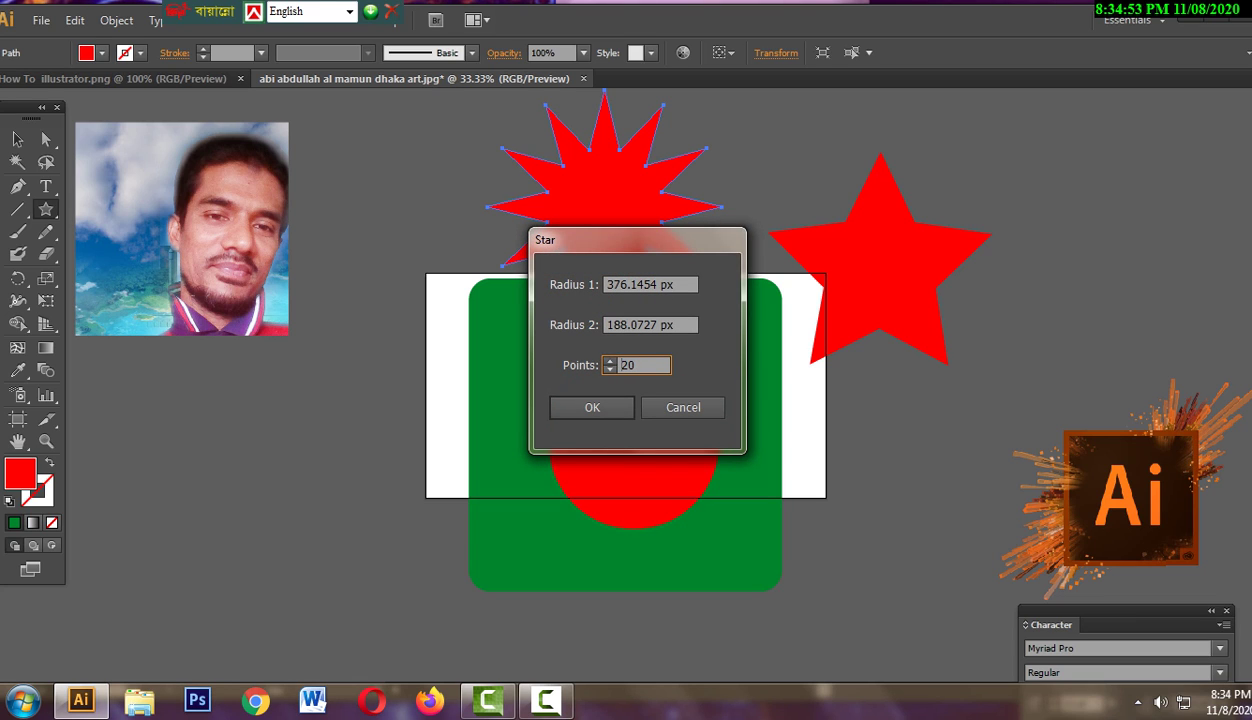
pyautogui.click(592, 407)
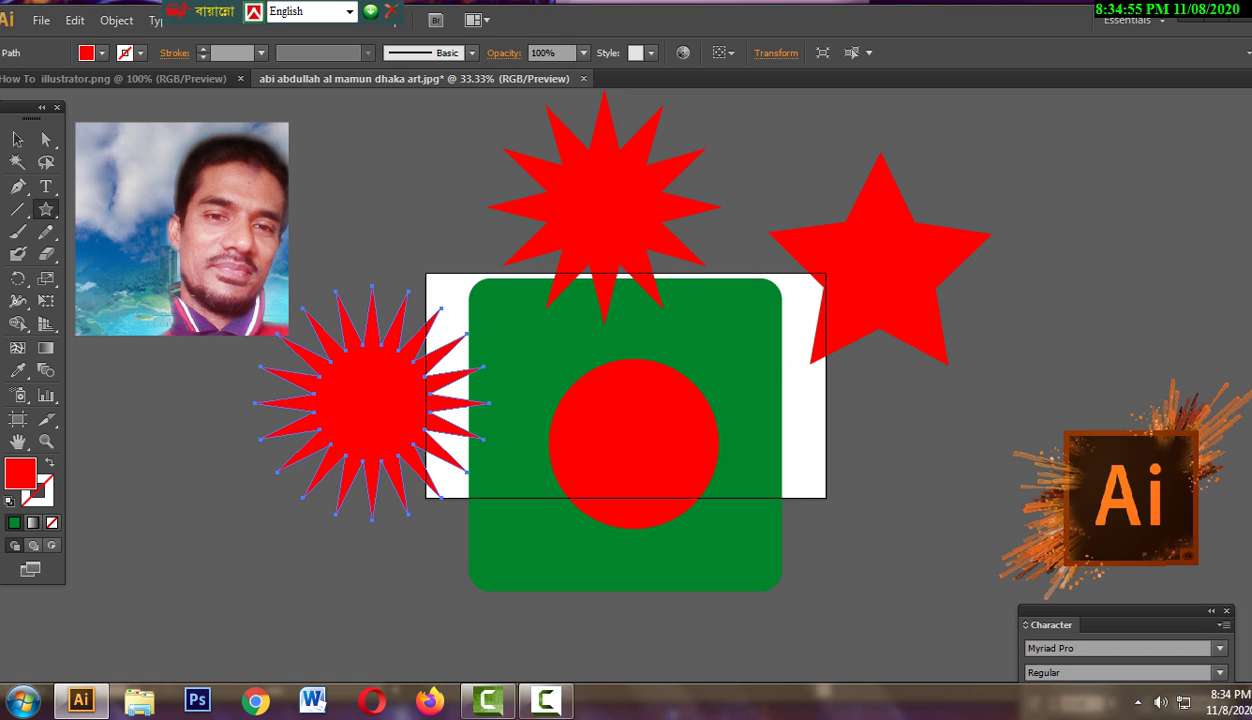
pyautogui.press('v')
pyautogui.moveTo(371, 403); pyautogui.dragTo(292, 483)
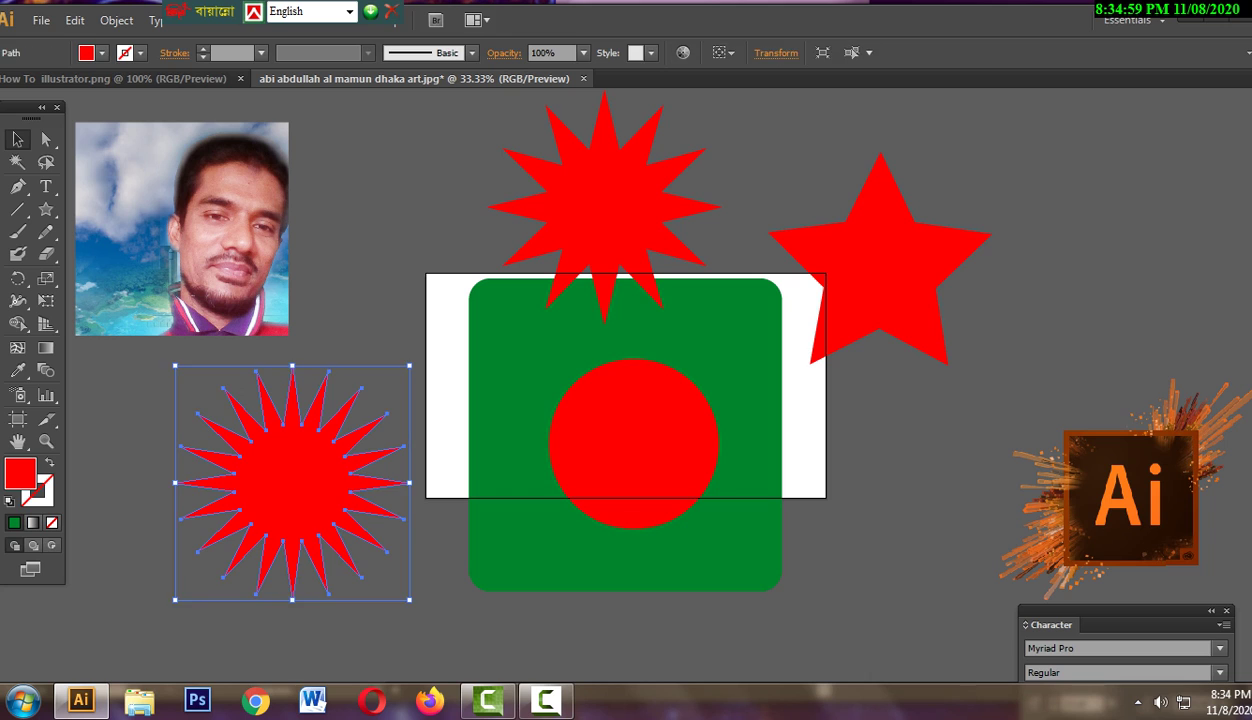
pyautogui.hotkey('ctrl', 'shift', 'a')
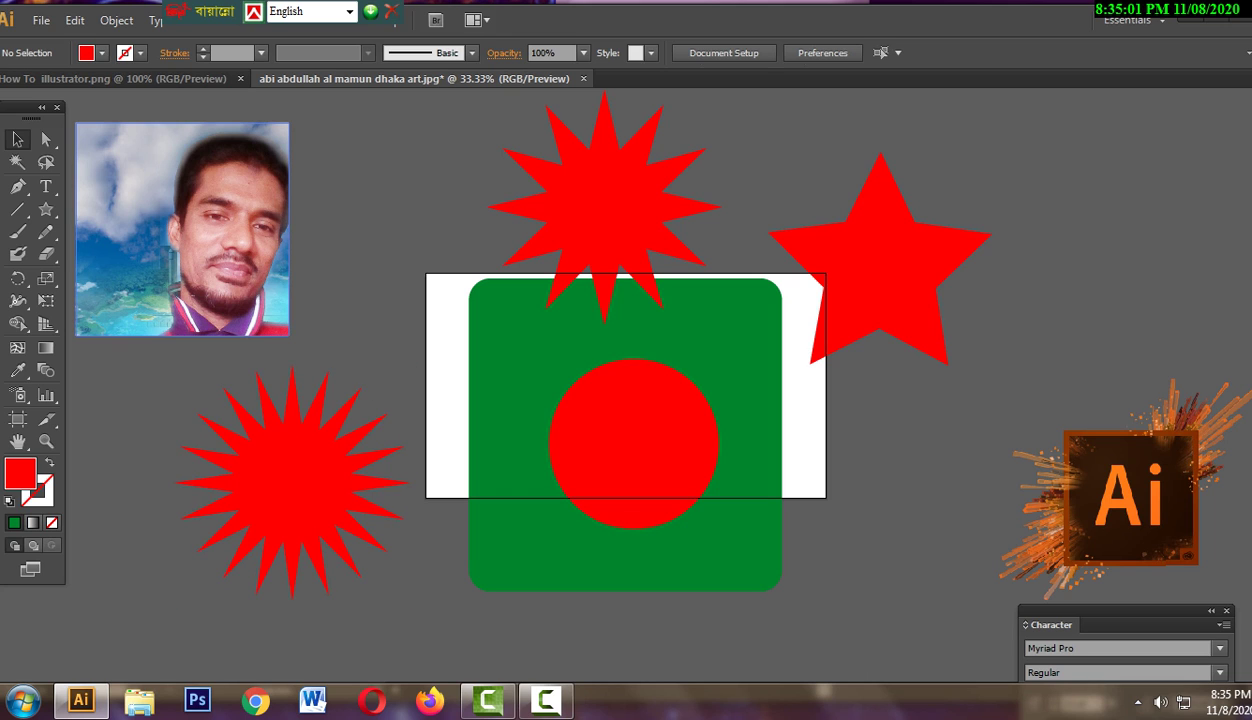
pyautogui.click(45, 209)
pyautogui.click(558, 366)
pyautogui.write('50')
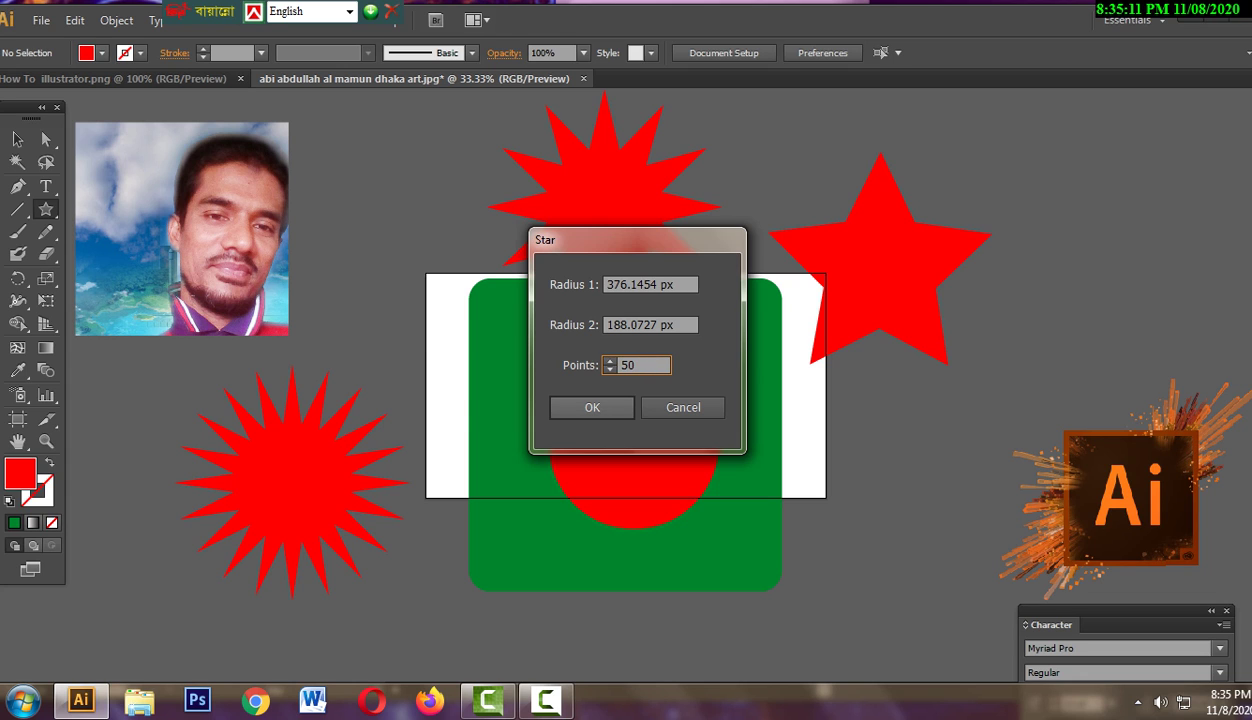
# - Create the red 50-point starburst and center it over the flag's red circle
pyautogui.click(592, 407)
pyautogui.press('v')
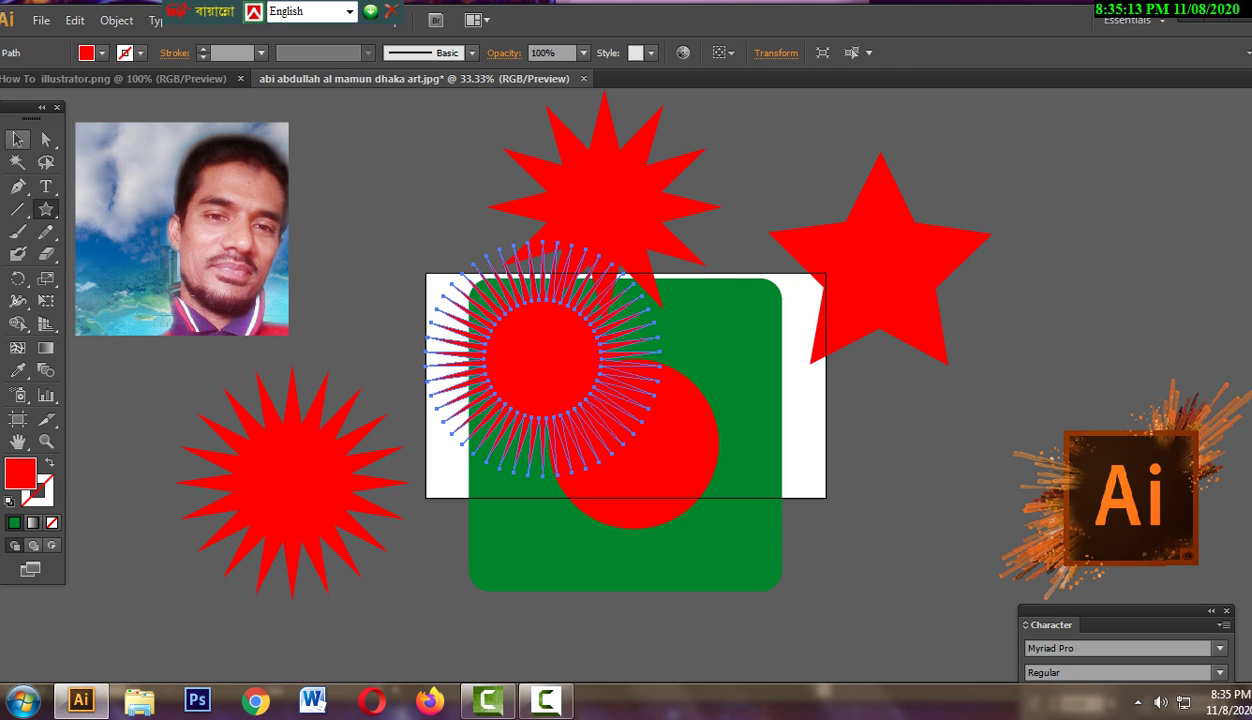
pyautogui.moveTo(476, 368)
pyautogui.mouseDown()
pyautogui.moveTo(775, 518)
pyautogui.moveTo(854, 530)
pyautogui.mouseUp()
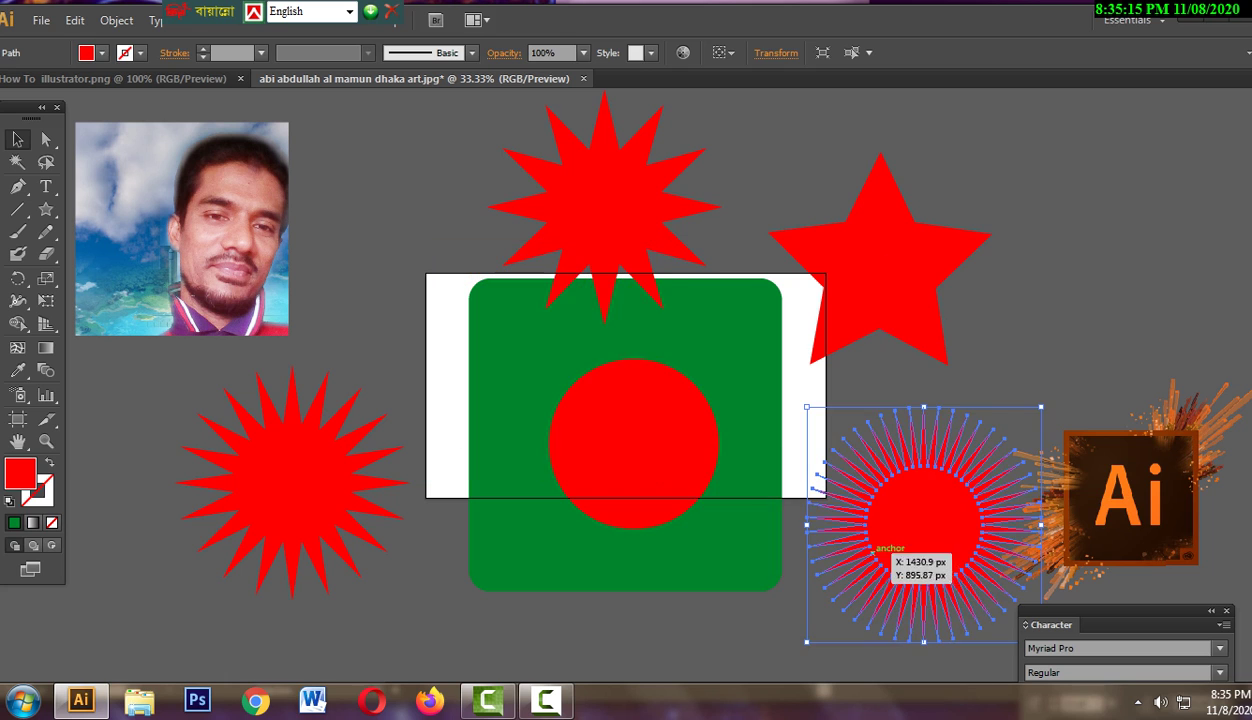
pyautogui.click(1100, 480)
pyautogui.click(633, 443)
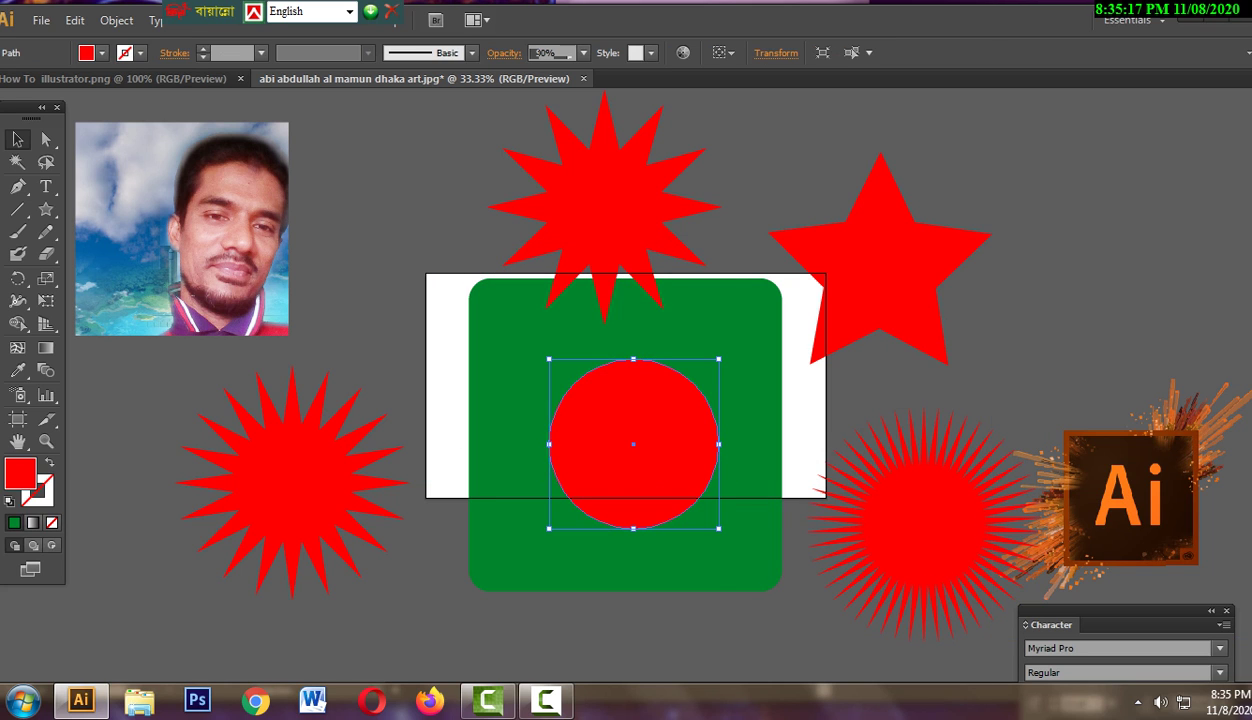
pyautogui.moveTo(920, 520); pyautogui.dragTo(631, 441)
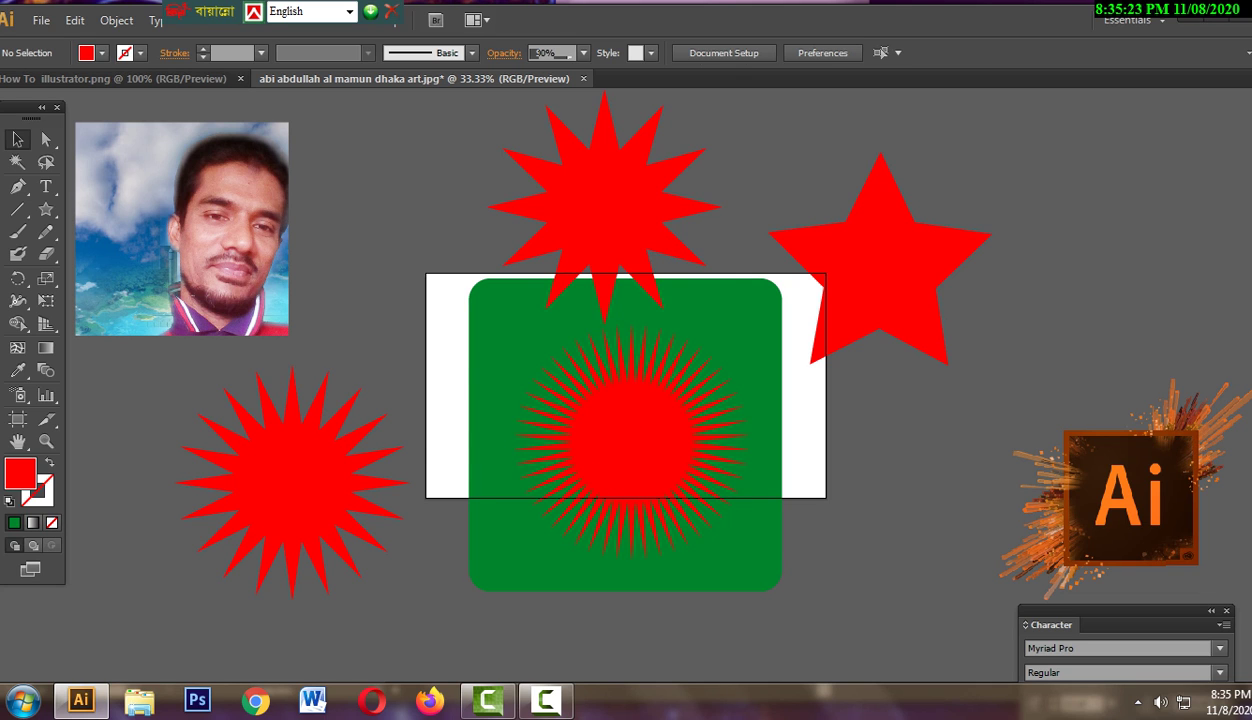
# - Move the 12-point star to the right and the five-point star to the top centre
pyautogui.moveTo(567, 182)
pyautogui.mouseDown()
pyautogui.moveTo(612, 200)
pyautogui.moveTo(959, 227)
pyautogui.mouseUp()
pyautogui.moveTo(840, 245); pyautogui.dragTo(653, 187)
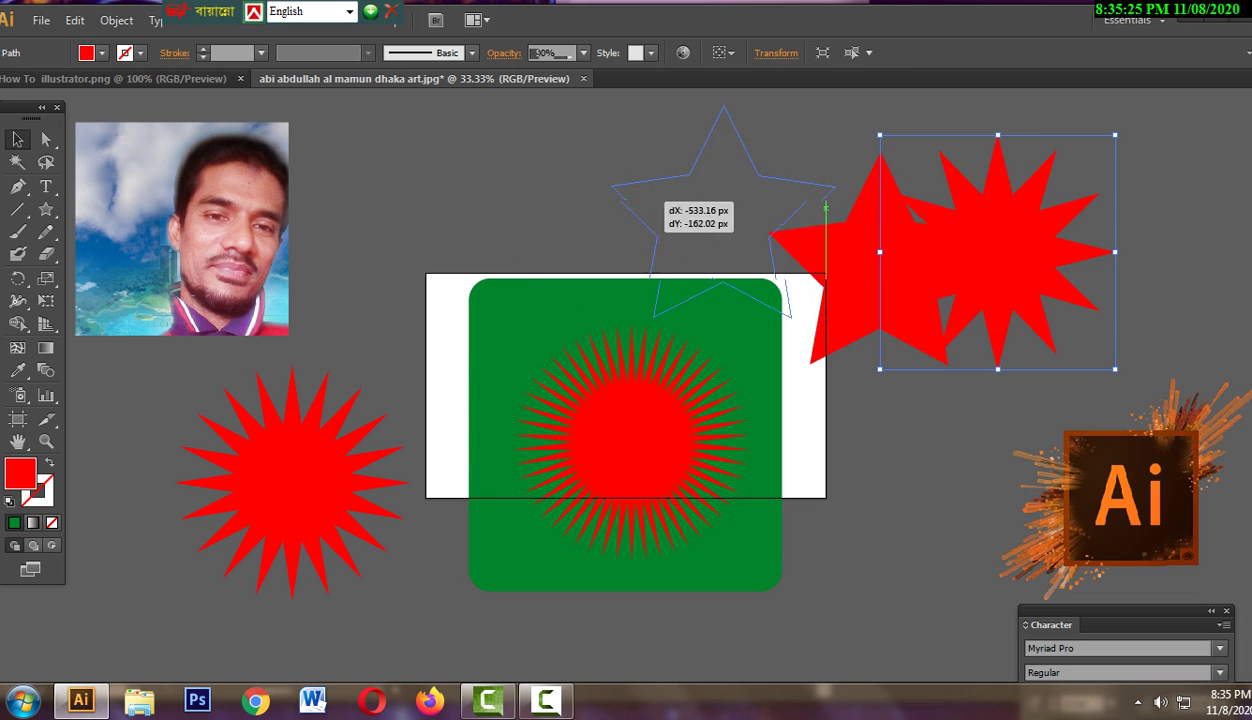
pyautogui.click(577, 395)
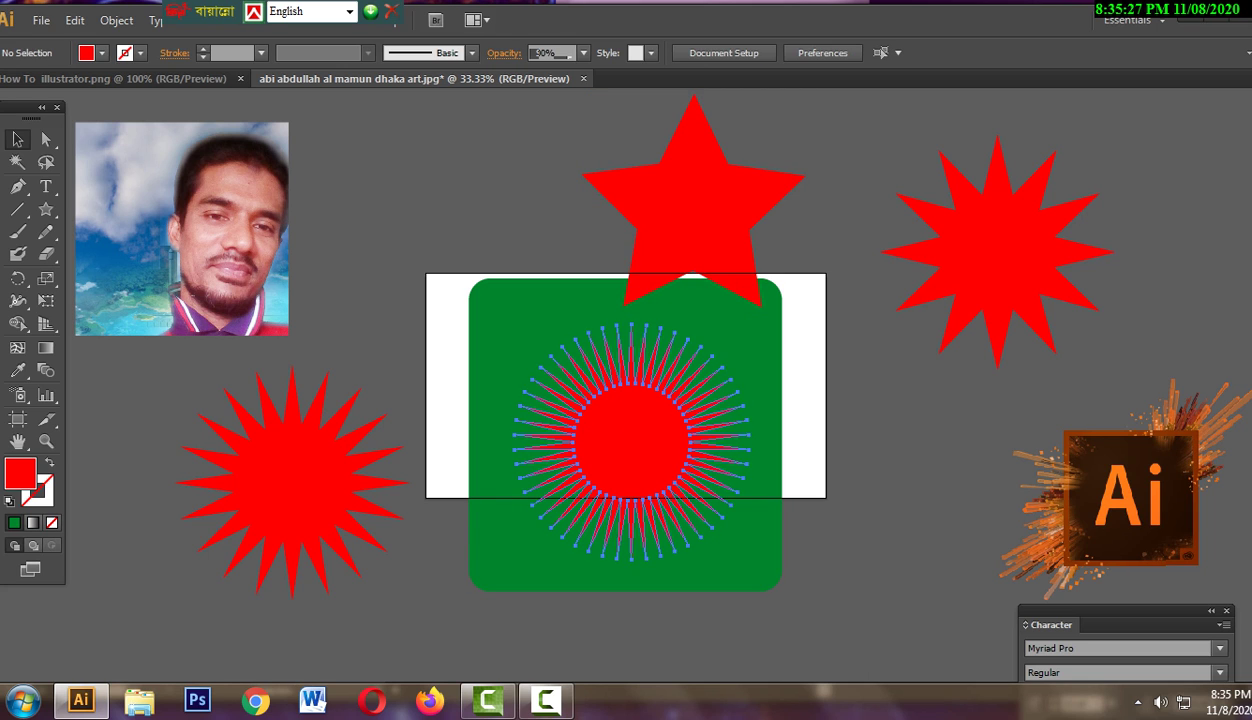
pyautogui.hotkey('ctrl', 'shift', 'a')
pyautogui.moveTo(615, 282); pyautogui.dragTo(715, 272)
# - Check the starburst's fill in the colour swatches, then deselect it
pyautogui.click(631, 440)
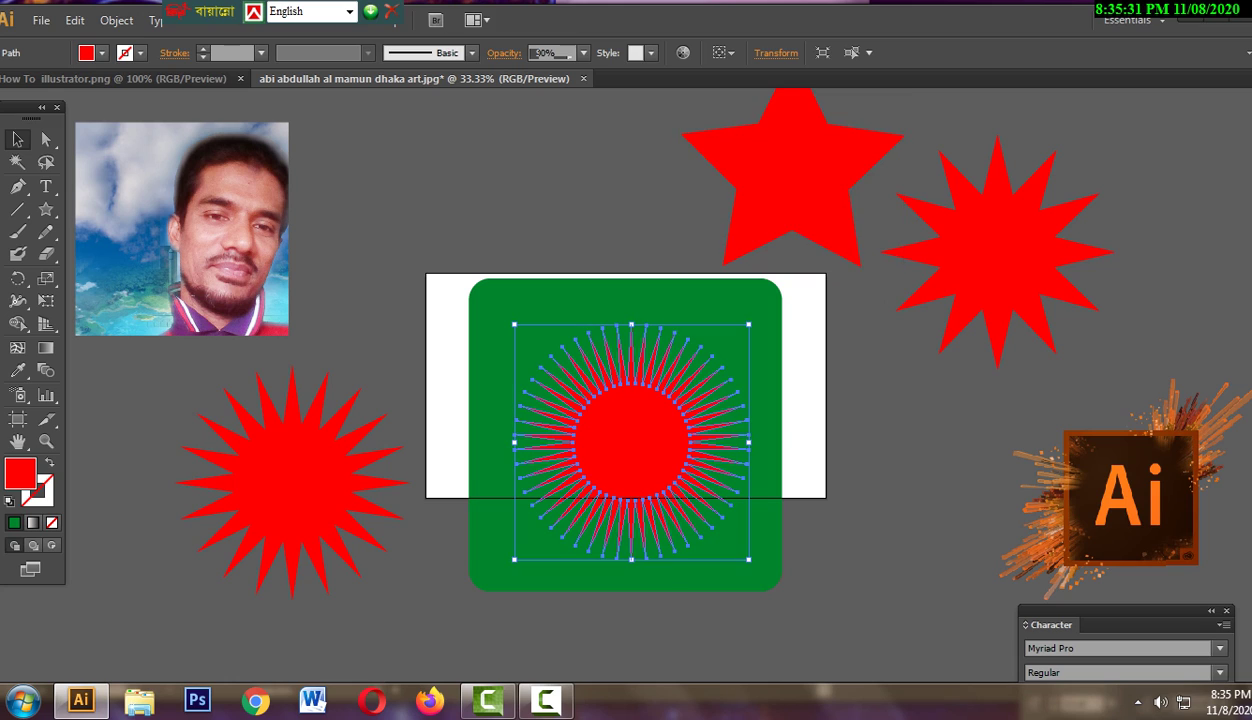
pyautogui.click(101, 52)
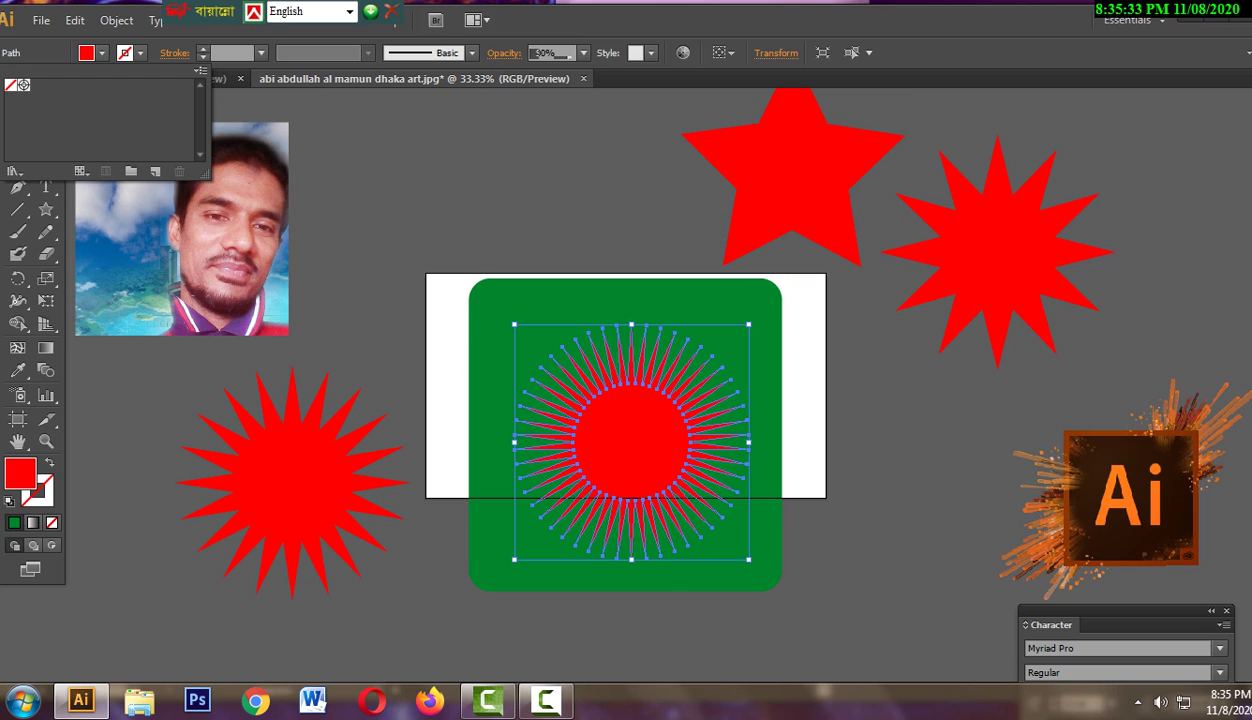
pyautogui.press('Escape')
pyautogui.hotkey('ctrl', 'shift', 'a')
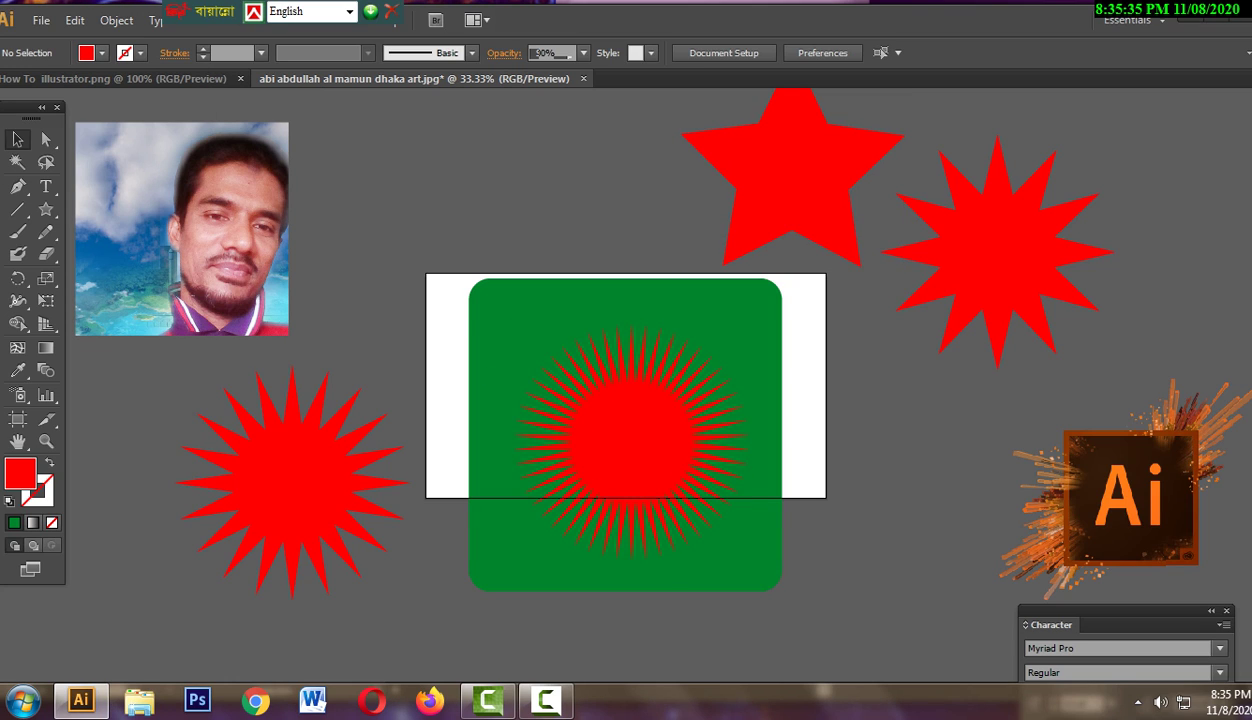
pyautogui.click(688, 483)
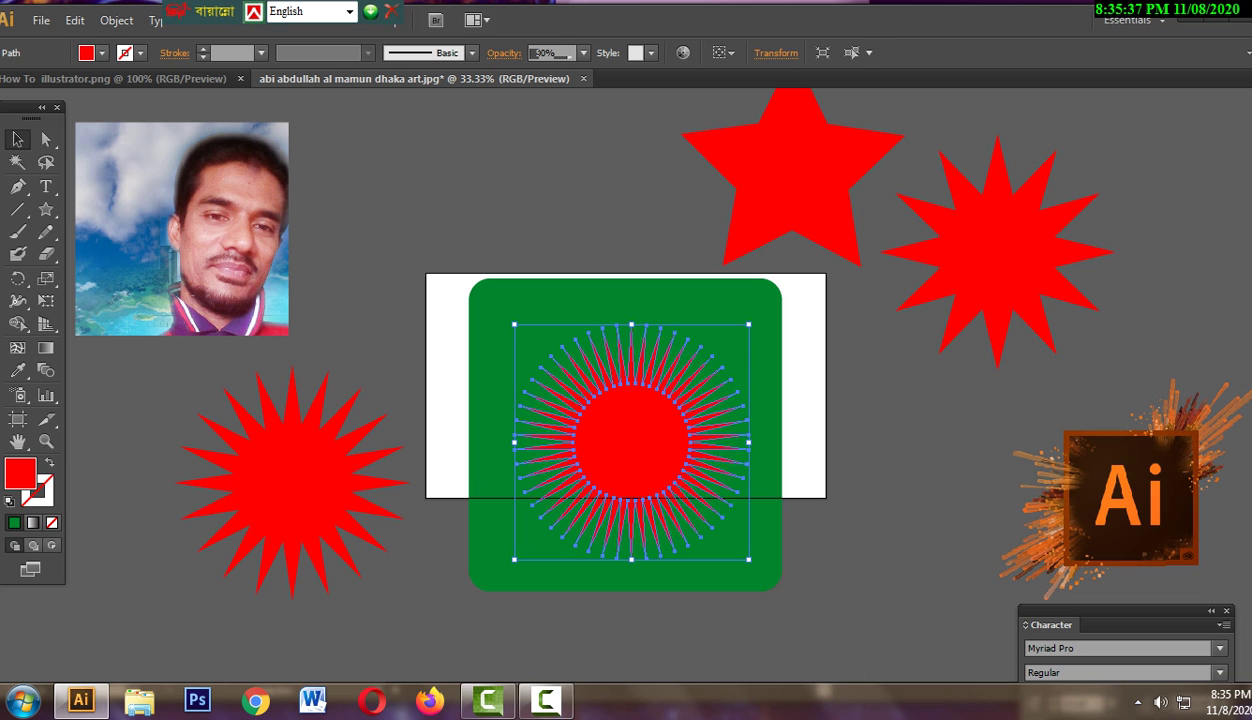
pyautogui.hotkey('ctrl', 'shift', 'a')
pyautogui.click(690, 484)
pyautogui.hotkey('ctrl', 'shift', 'a')
pyautogui.click(690, 484)
pyautogui.hotkey('ctrl', 'shift', 'a')
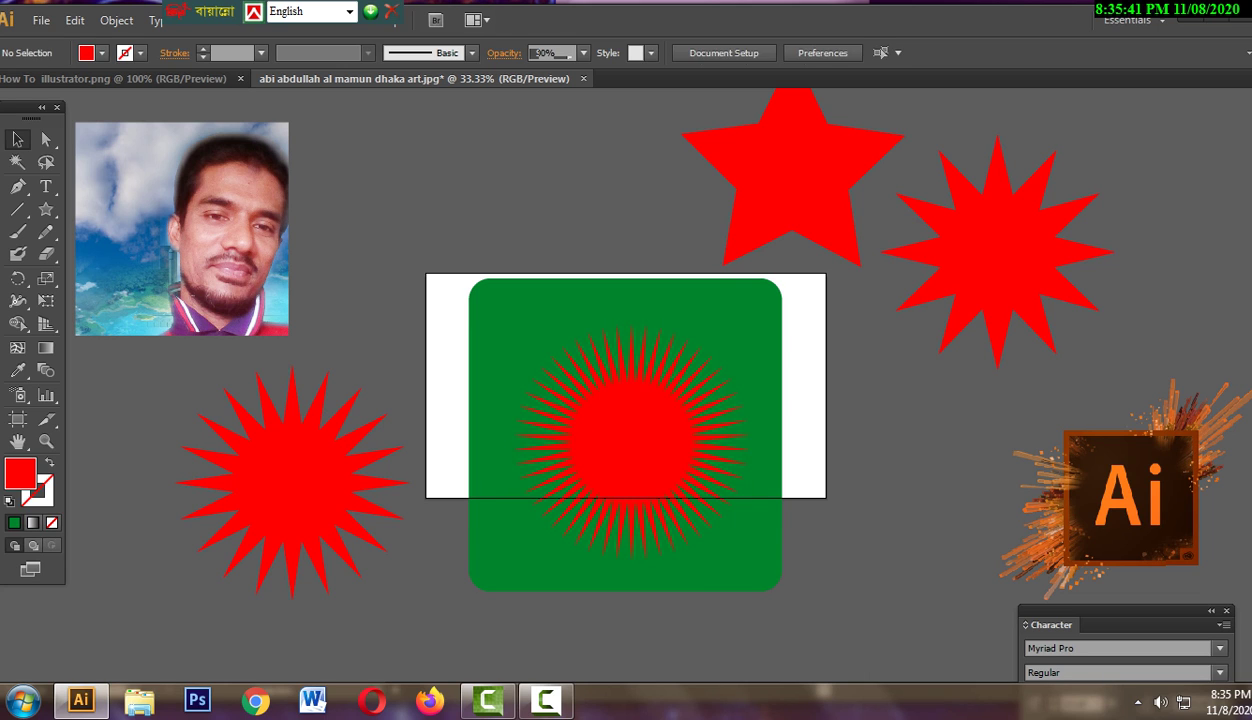
# - Pick the Polygon Tool from the shape tools flyout
pyautogui.click(46, 208)
pyautogui.click(46, 208)
pyautogui.click(137, 276)
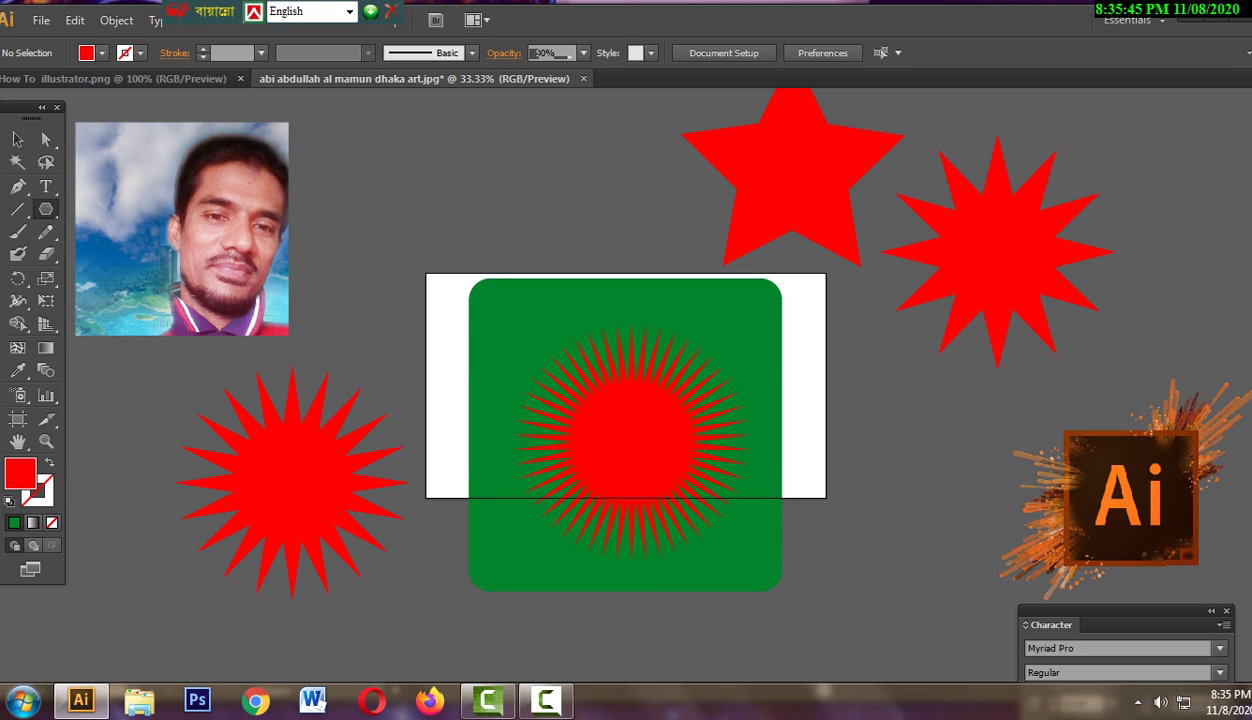
# - Draw a red rounded rectangle and move it to overlap the flag's right edge
pyautogui.click(46, 208)
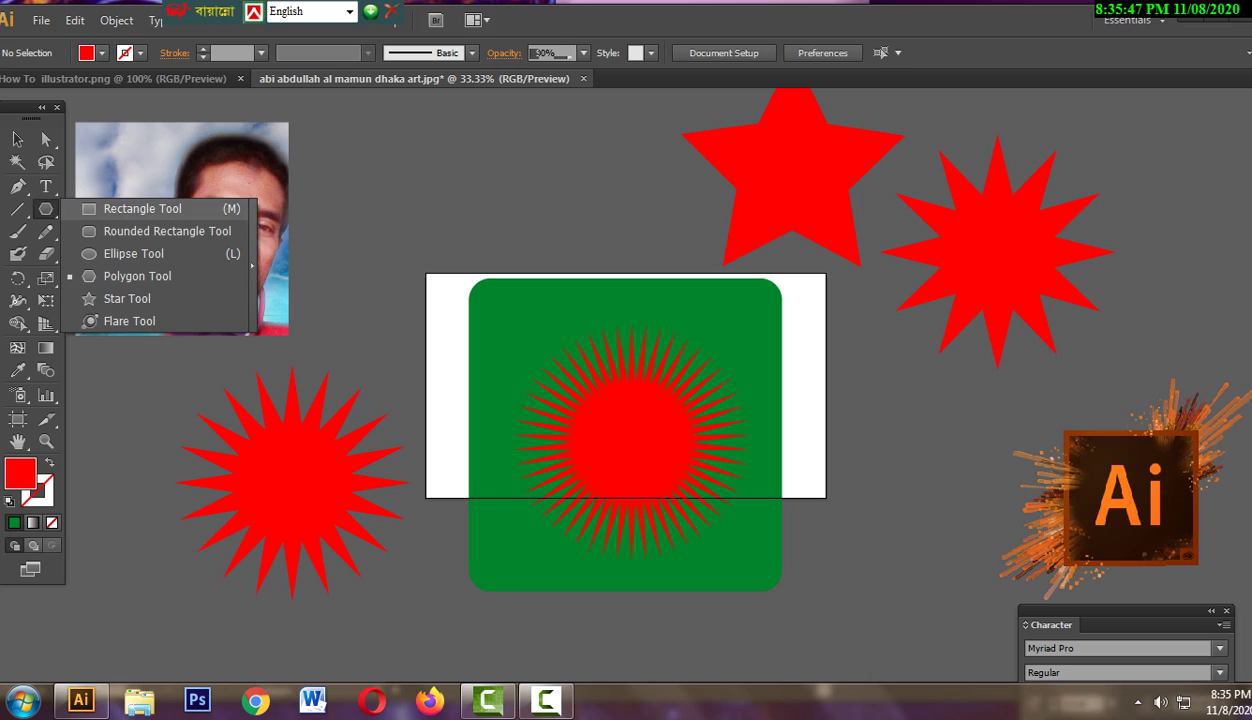
pyautogui.click(137, 227)
pyautogui.moveTo(553, 210); pyautogui.dragTo(806, 445)
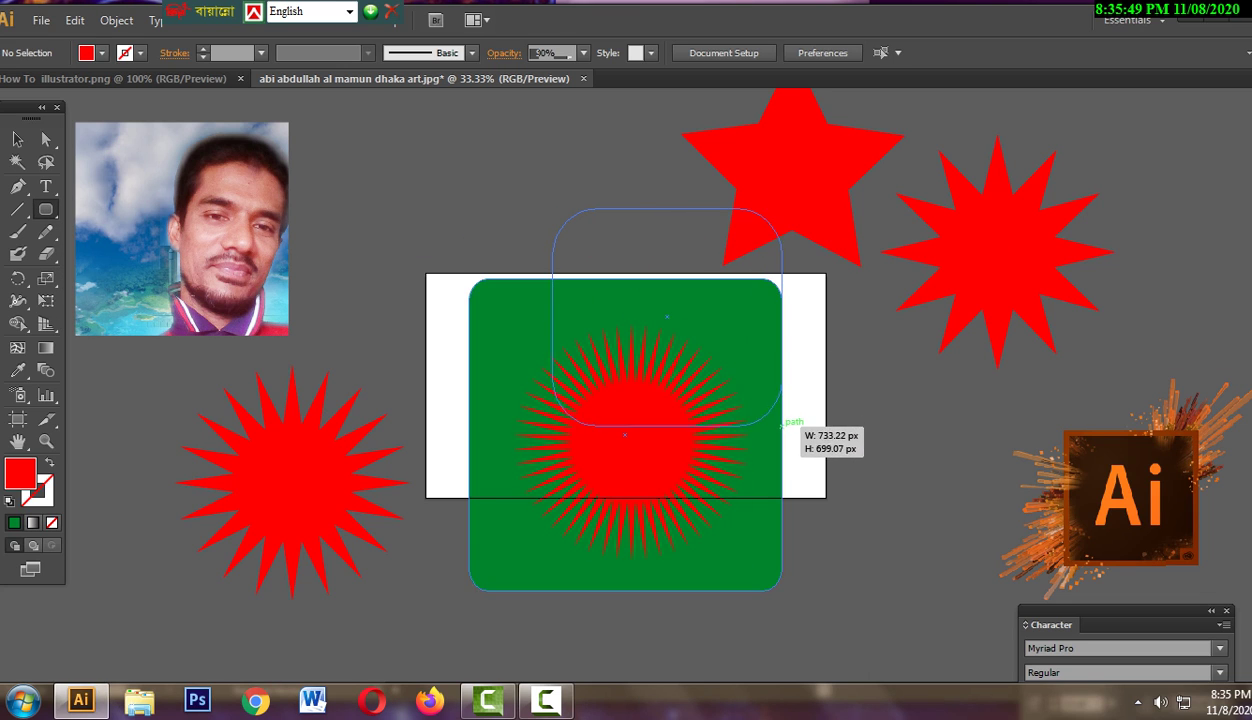
pyautogui.click(17, 139)
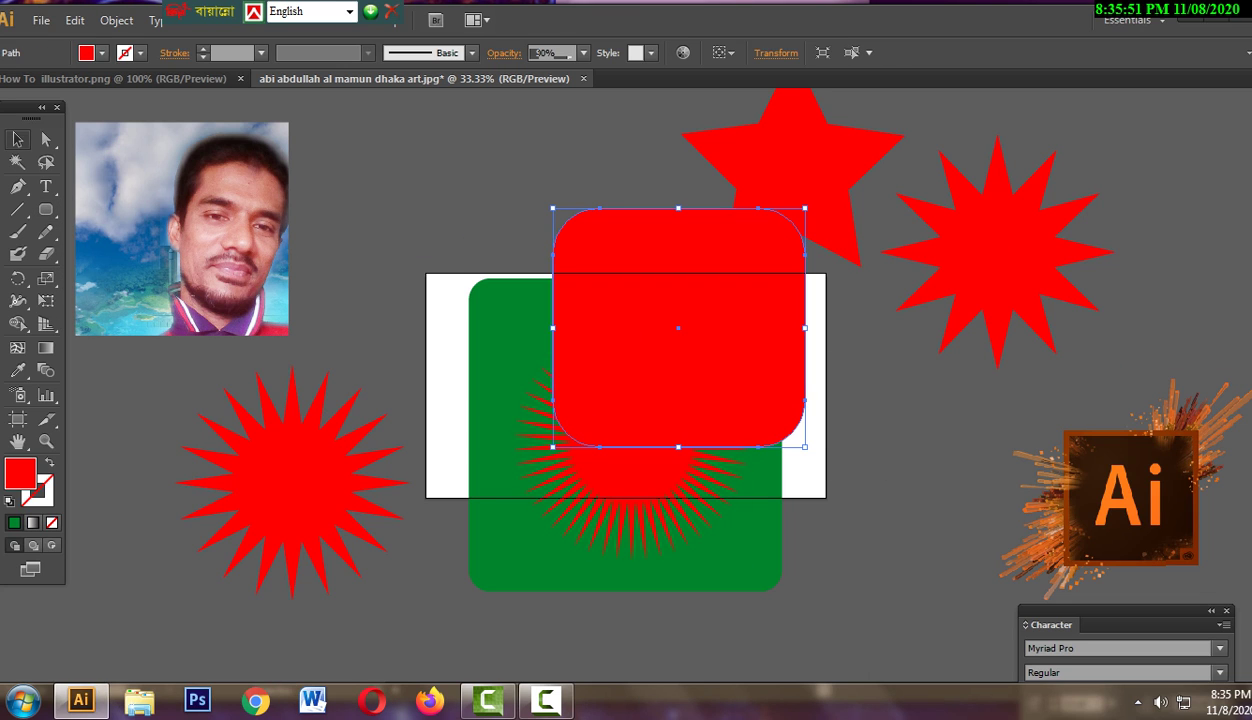
pyautogui.moveTo(679, 324)
pyautogui.mouseDown()
pyautogui.moveTo(746, 478)
pyautogui.moveTo(875, 426)
pyautogui.moveTo(913, 438)
pyautogui.mouseUp()
# - Recentre the starburst on the flag and move the Ai logo higher
pyautogui.moveTo(575, 464); pyautogui.dragTo(535, 464)
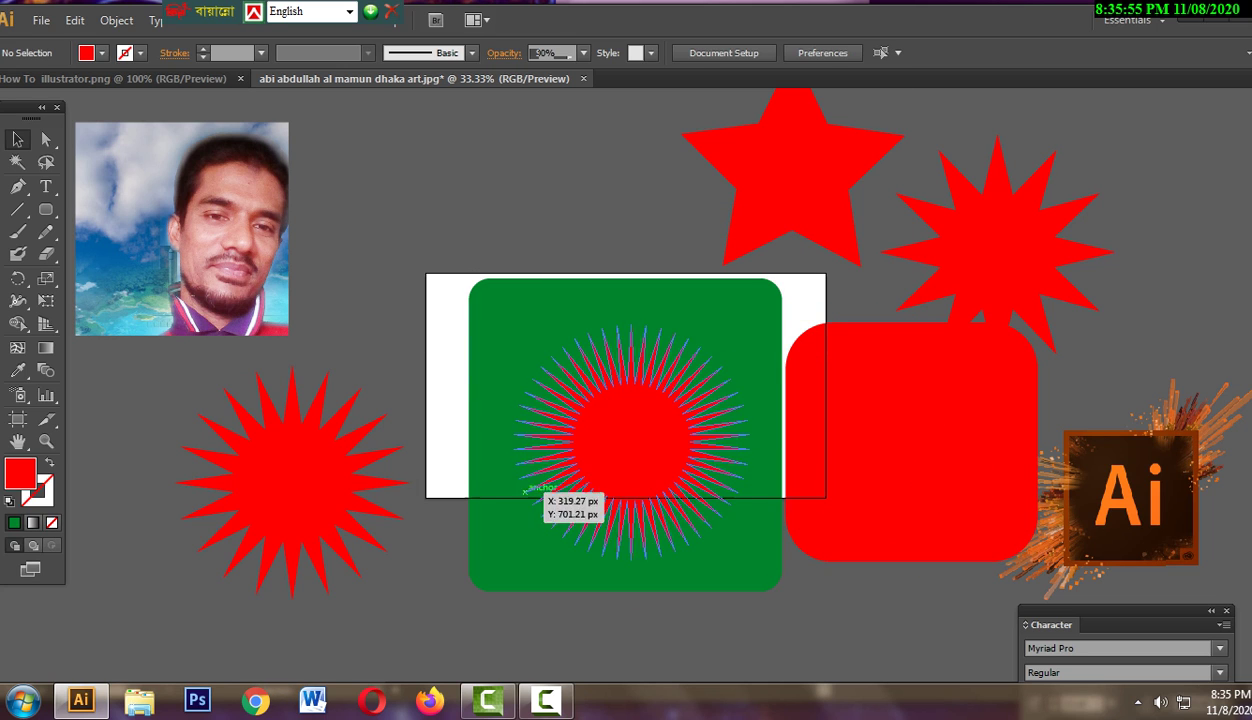
pyautogui.moveTo(1152, 453)
pyautogui.mouseDown()
pyautogui.moveTo(1212, 428)
pyautogui.moveTo(1170, 367)
pyautogui.mouseUp()
pyautogui.click(1060, 600)
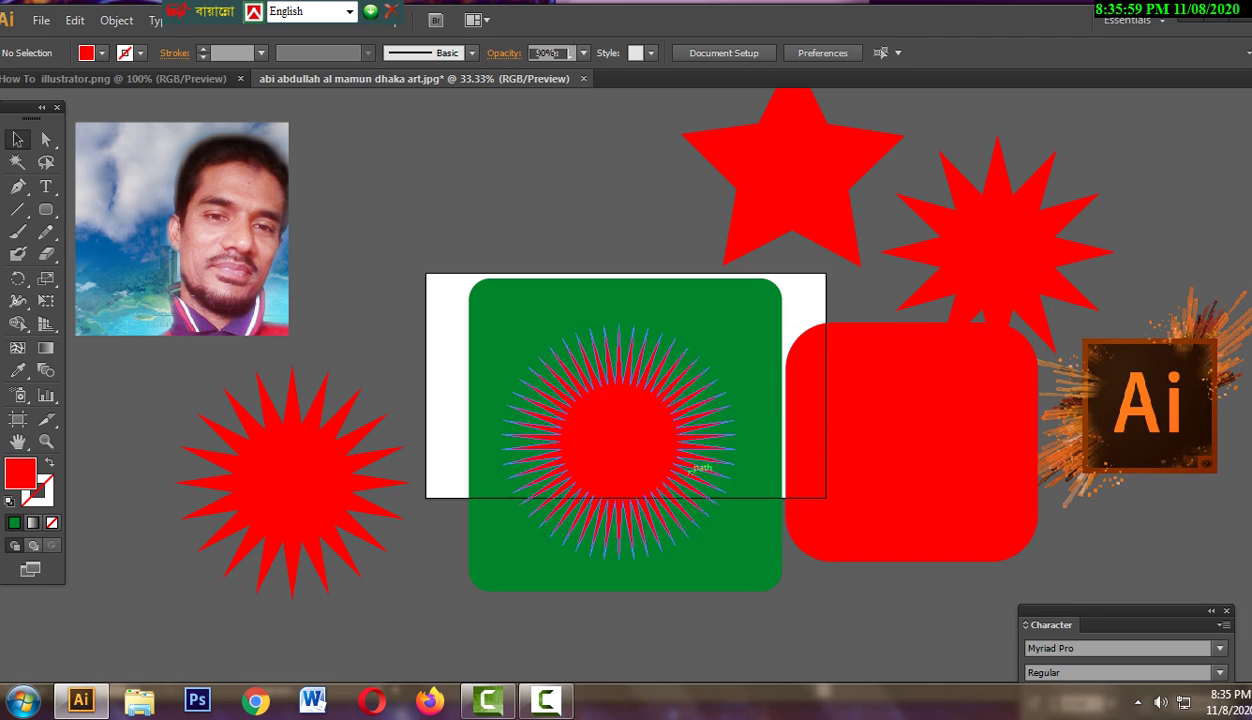